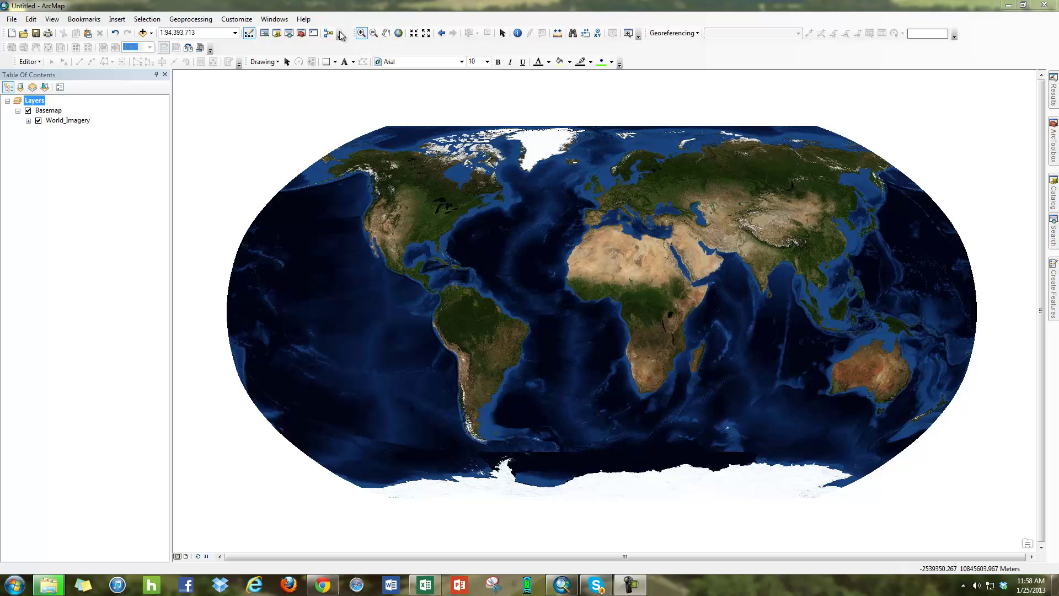
Float the Tools toolbar over the map, then browse the toolbar list and the Windows and View menus.
left_click_drag(354, 33, 406, 106)
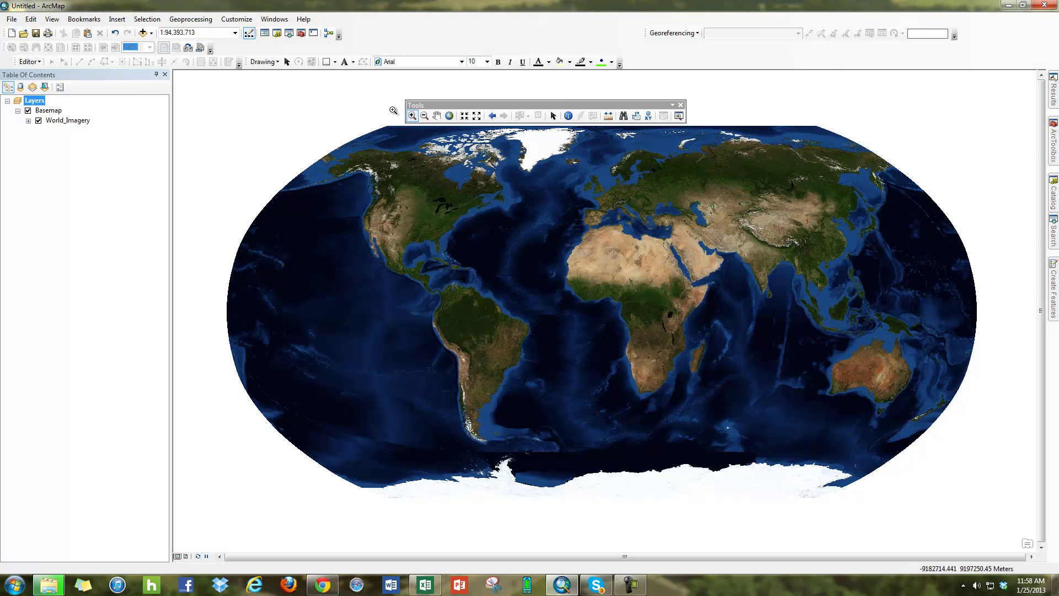
right_click(763, 54)
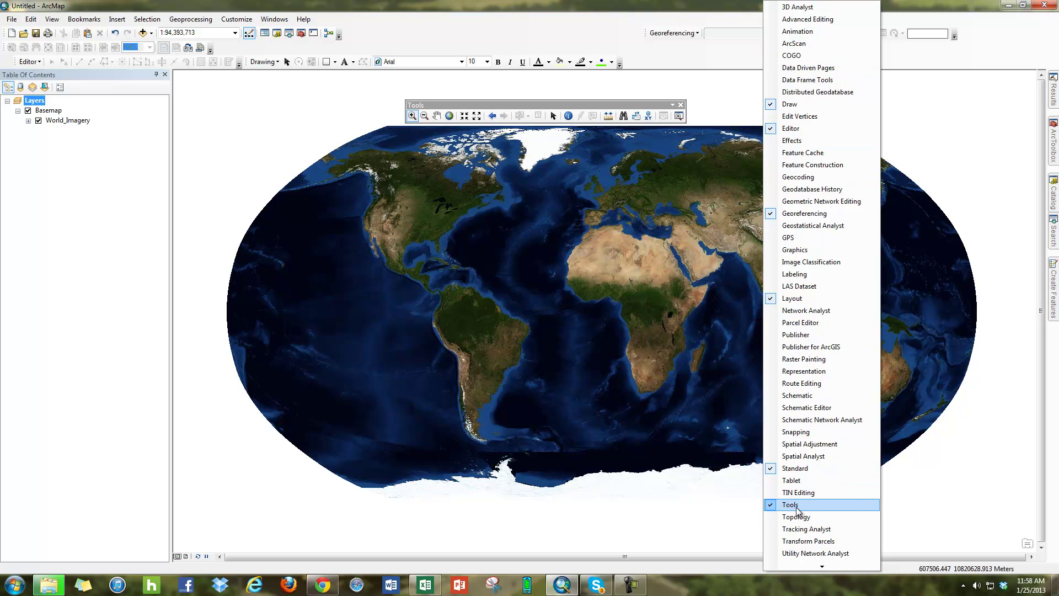
key("Escape")
left_click(259, 20)
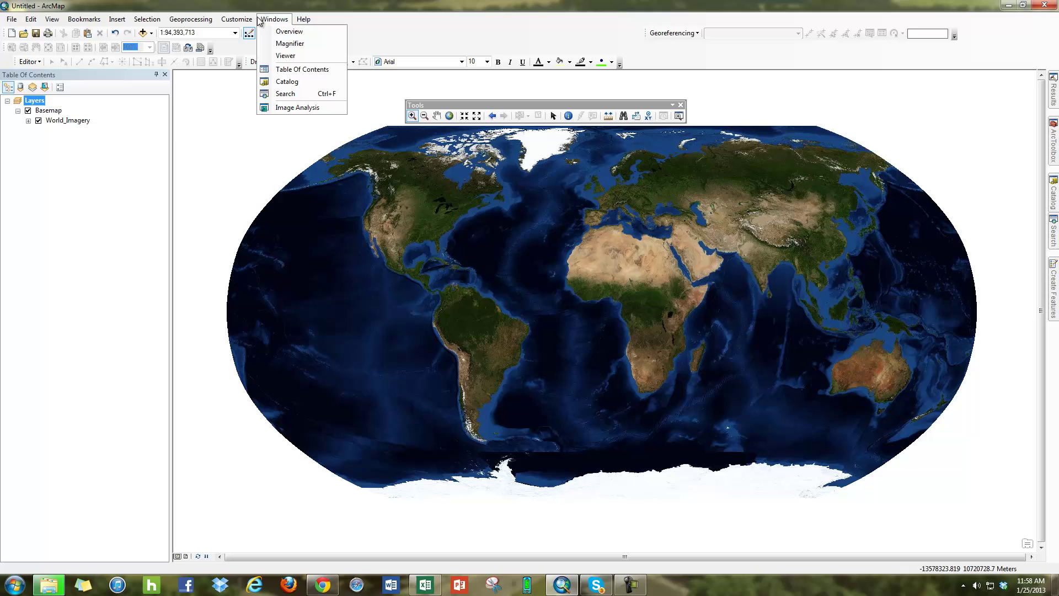
left_click(259, 20)
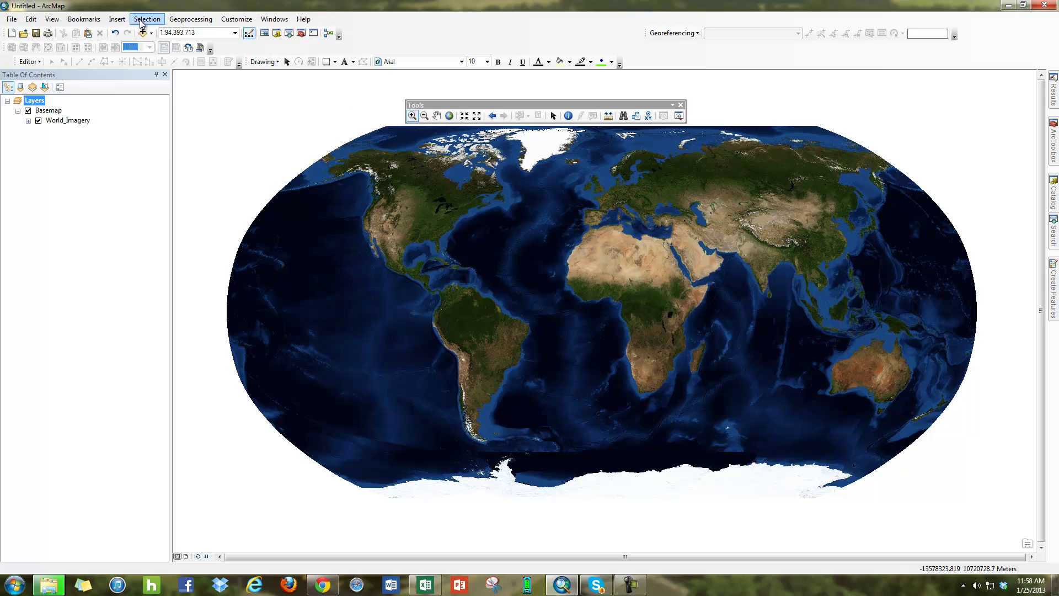
left_click(54, 21)
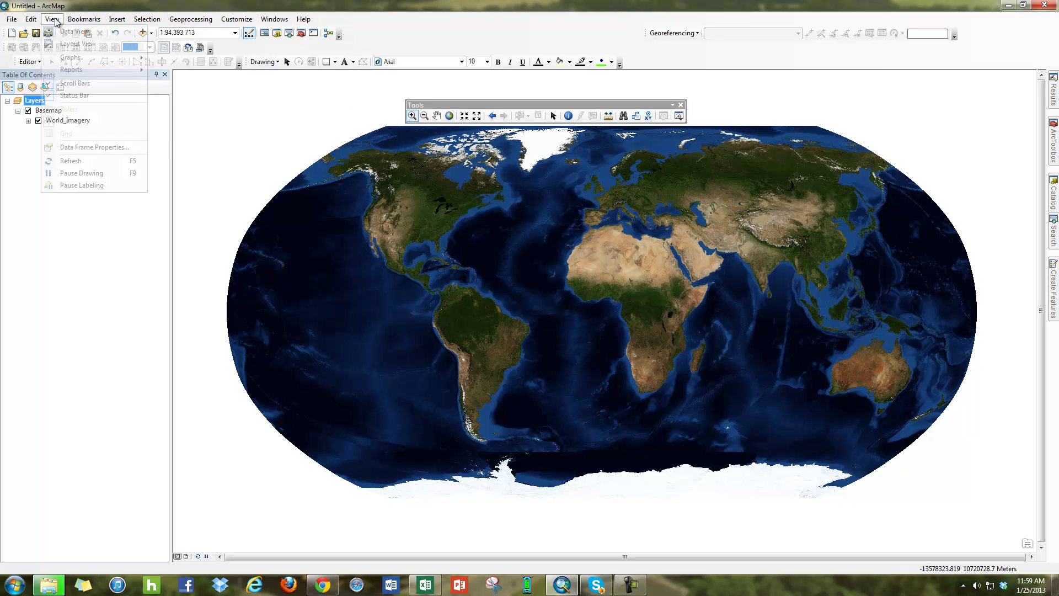
mouse_move(208, 19)
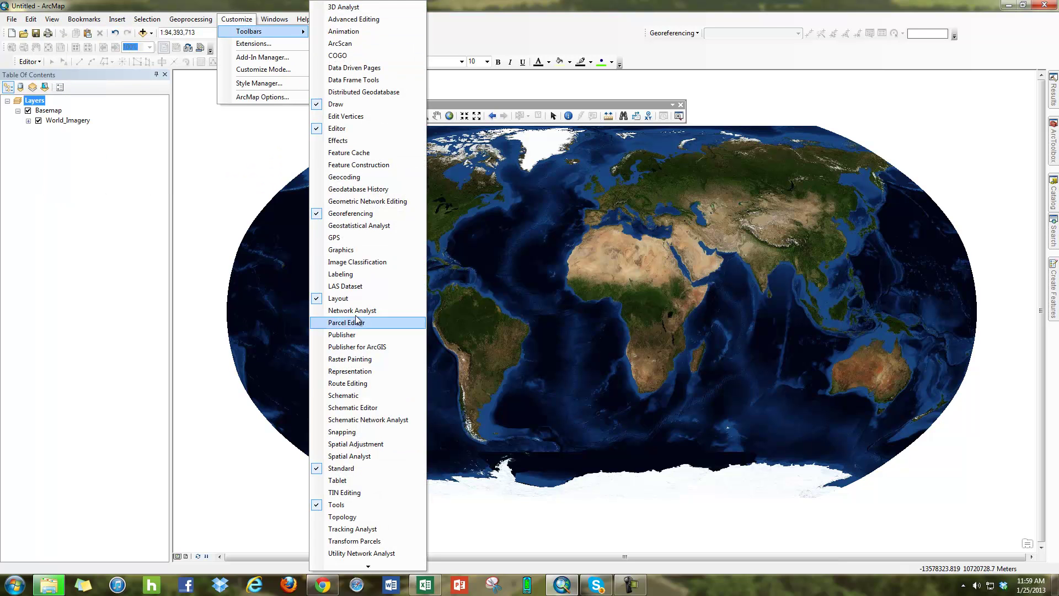
left_click(507, 33)
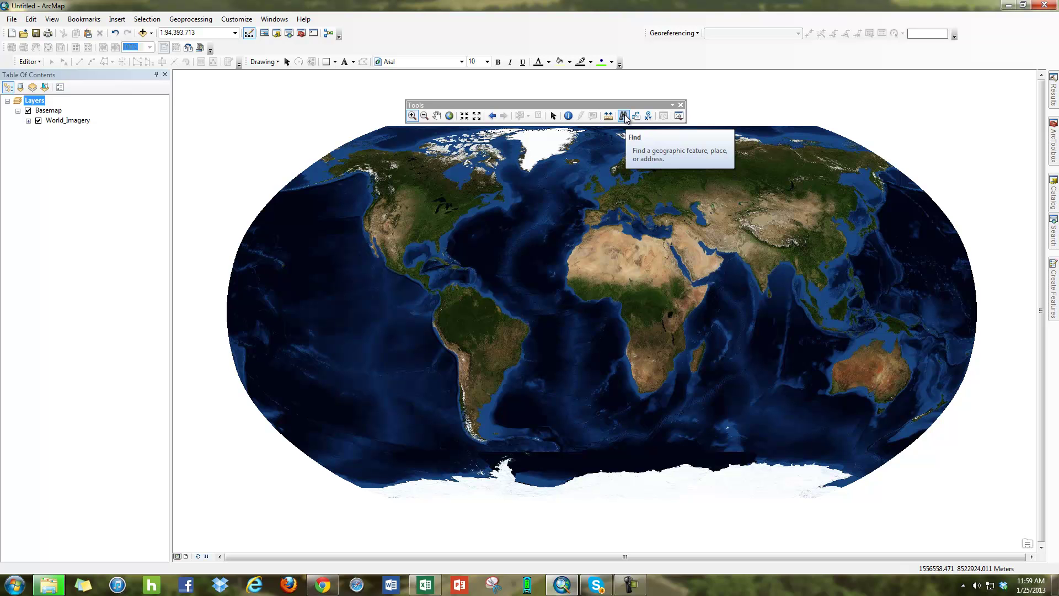
Open Find on its Locations tab with the World Geocode Service locator, and re-dock the Tools toolbar.
left_click(624, 115)
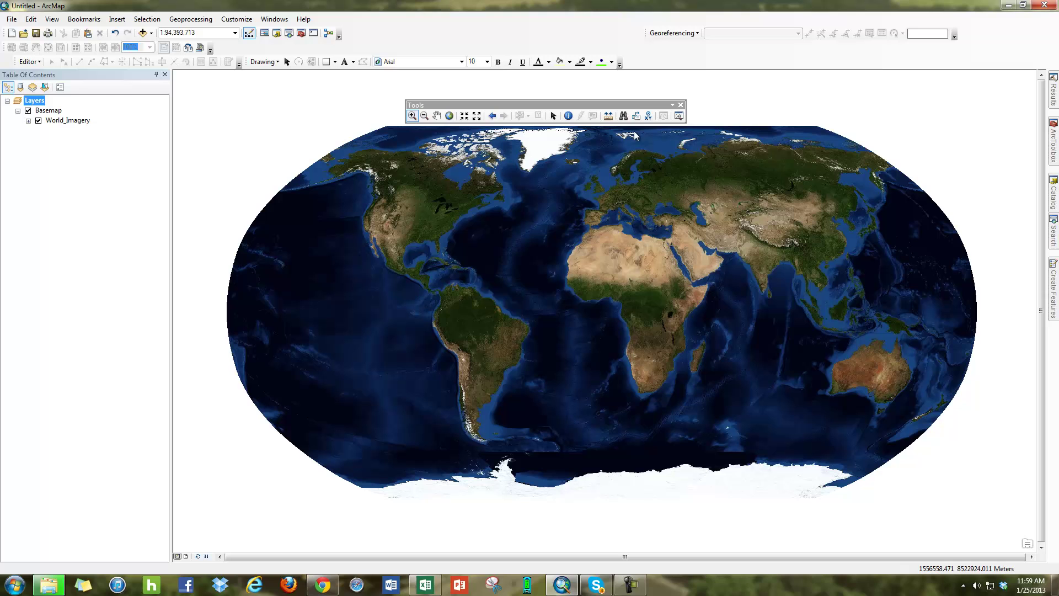
left_click(623, 116)
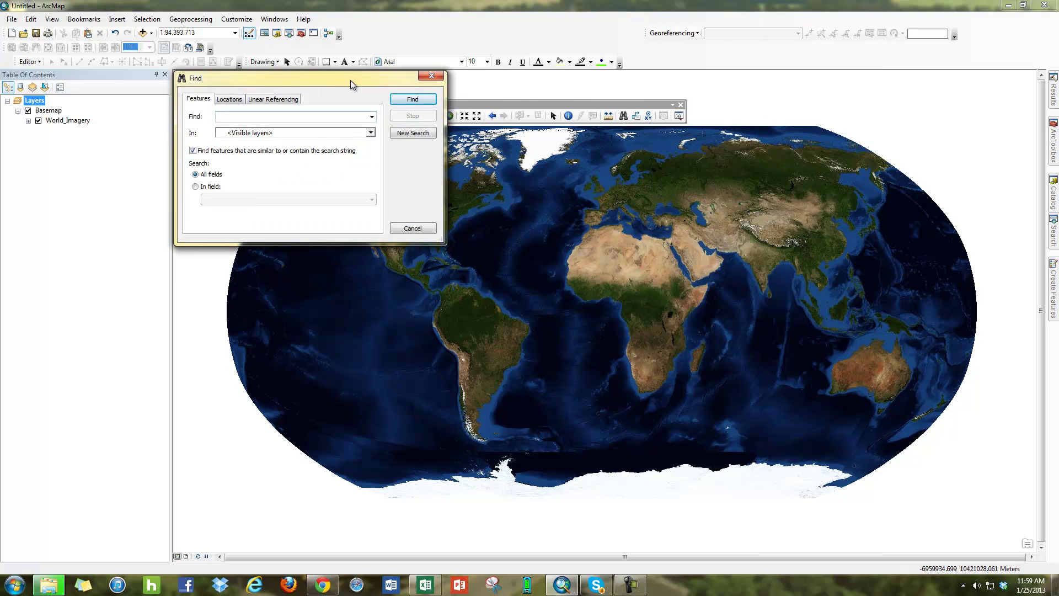
left_click_drag(349, 81, 479, 221)
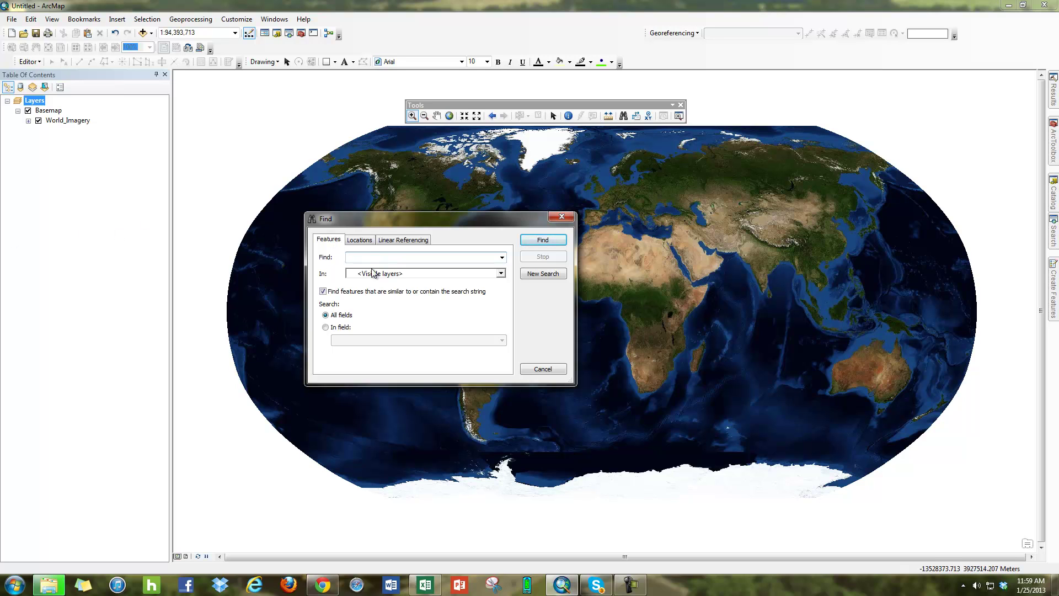
left_click(366, 241)
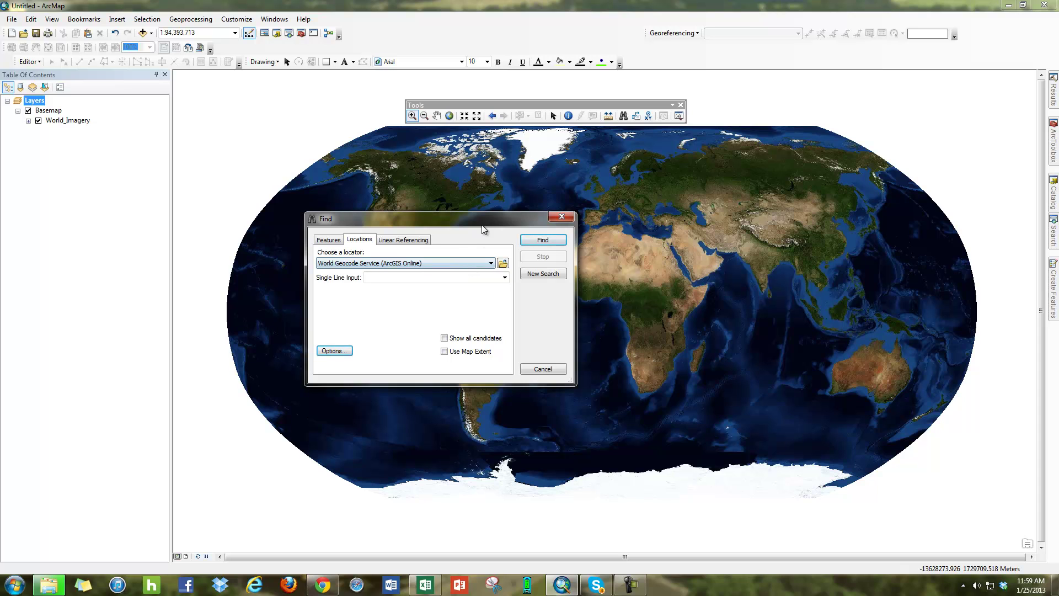
left_click_drag(590, 104, 581, 49)
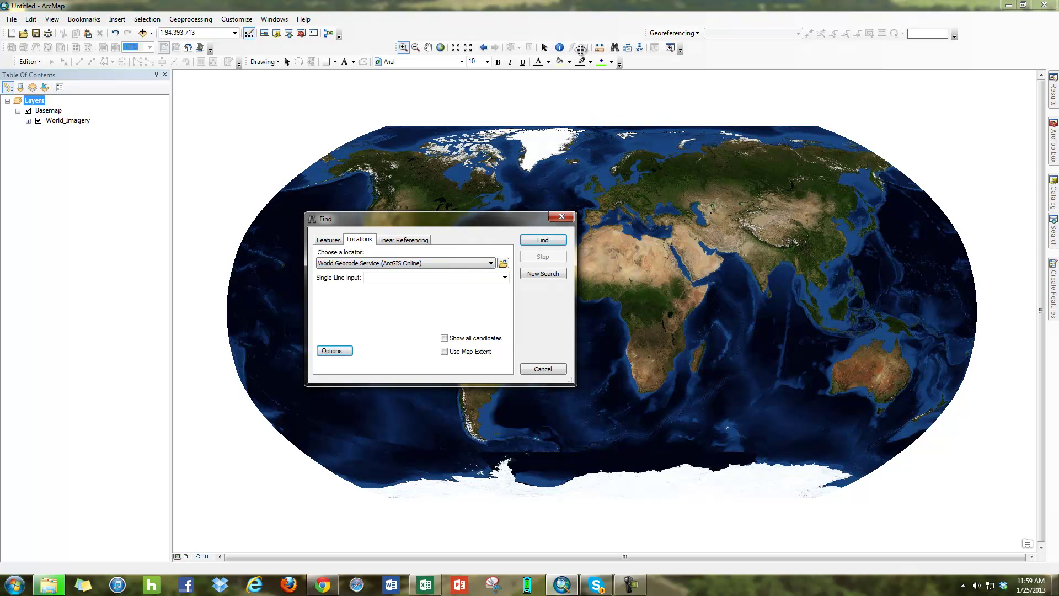
Search locations for 'Austin, Texas' and select the single match, Austin, Texas, United States, scoring 100.
left_click_drag(486, 223, 822, 126)
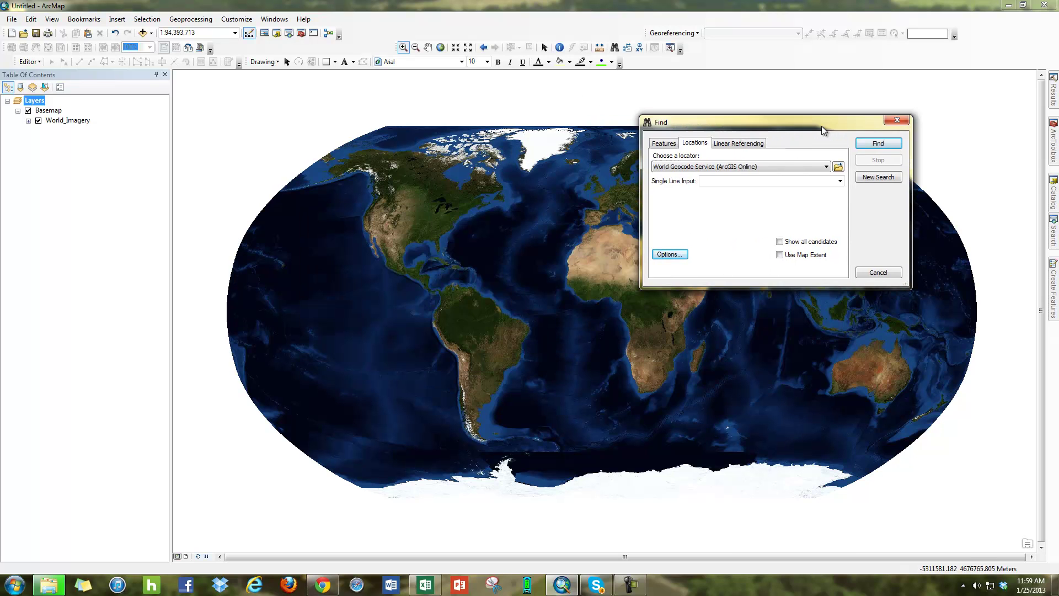
left_click(723, 182)
type("Austin, Texas")
key("Return")
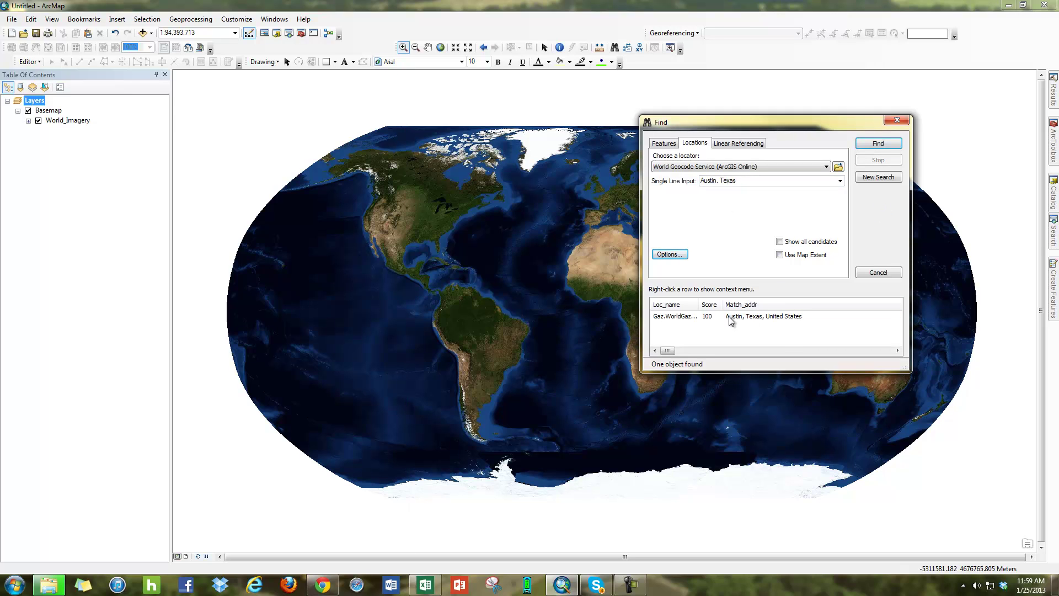
mouse_move(699, 307)
left_mouse_down()
mouse_move(747, 308)
mouse_move(701, 307)
left_mouse_up()
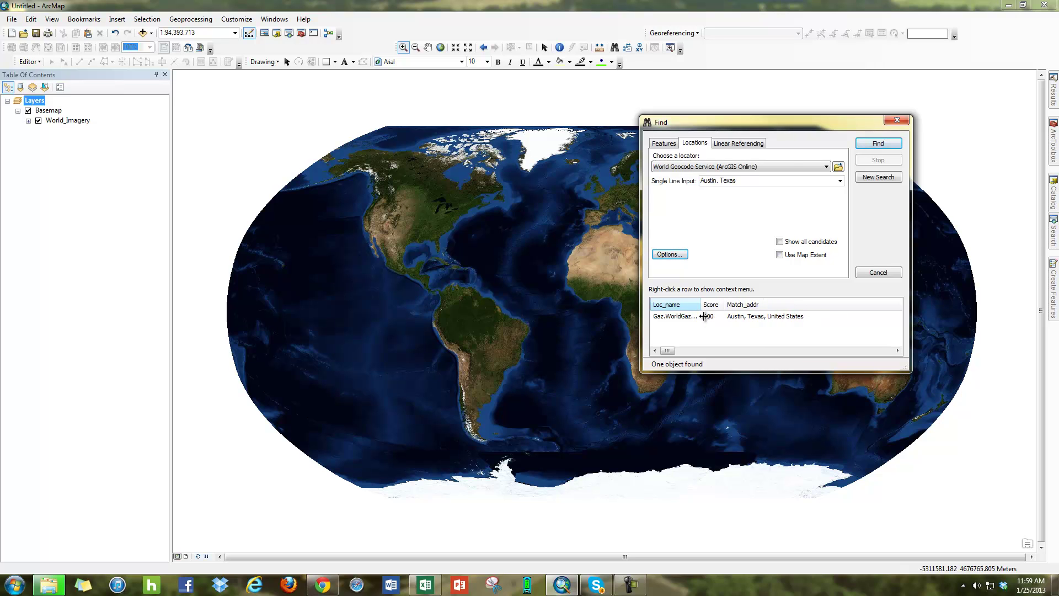
left_click(749, 316)
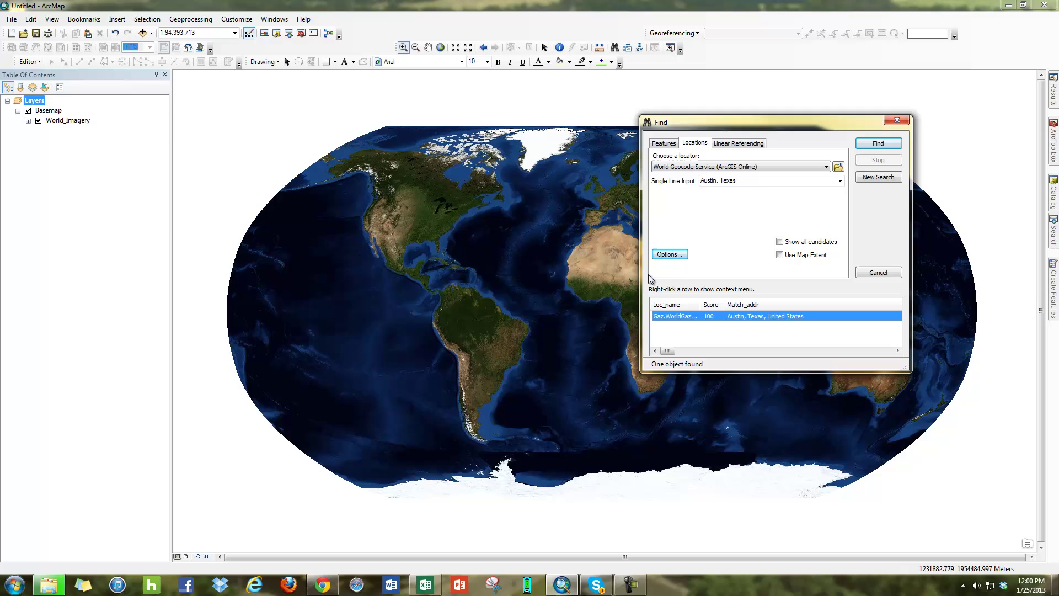
left_click(689, 319)
Add a map point for the Austin, Texas result, accepting the Confirm Folder Replace prompt.
right_click(688, 317)
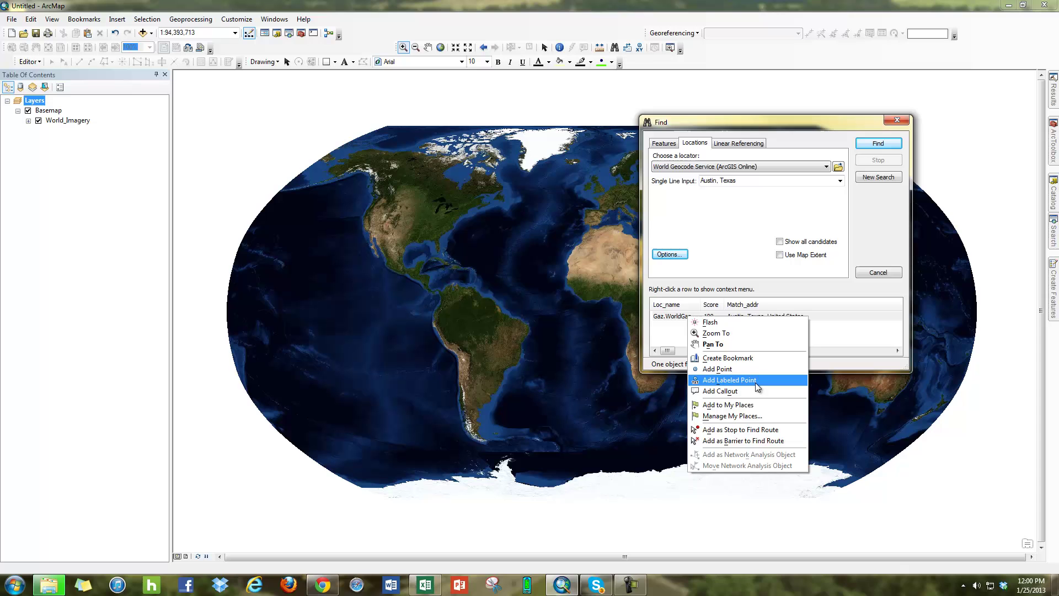
left_click(727, 369)
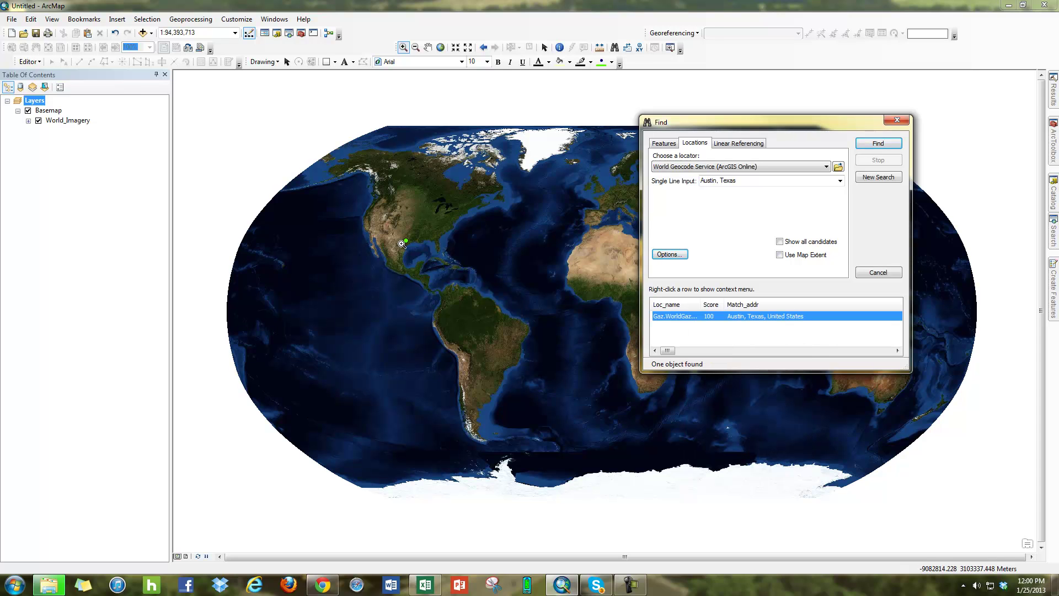
left_click(750, 182)
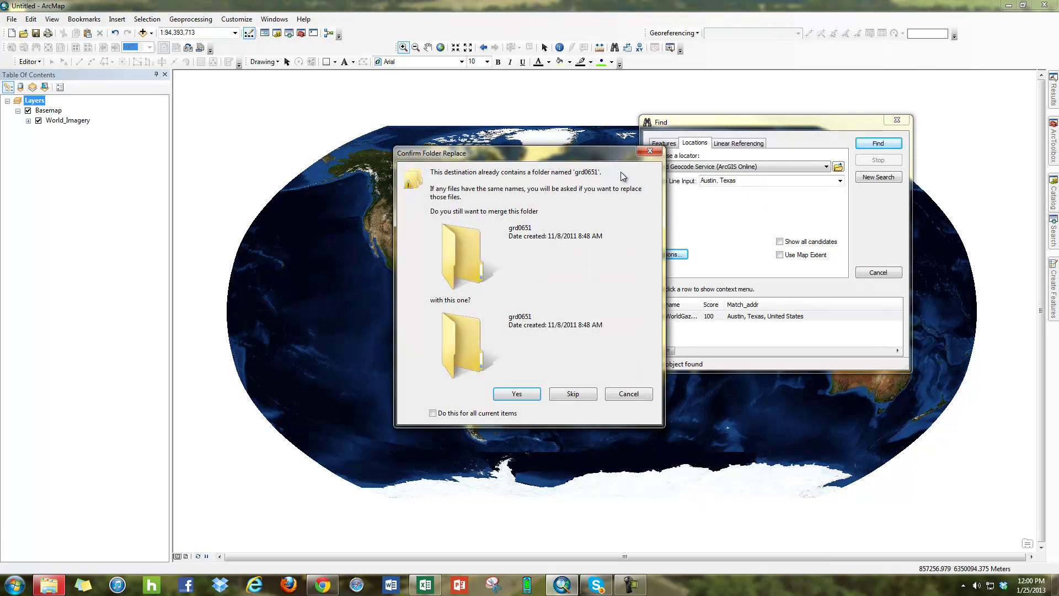
left_click(513, 394)
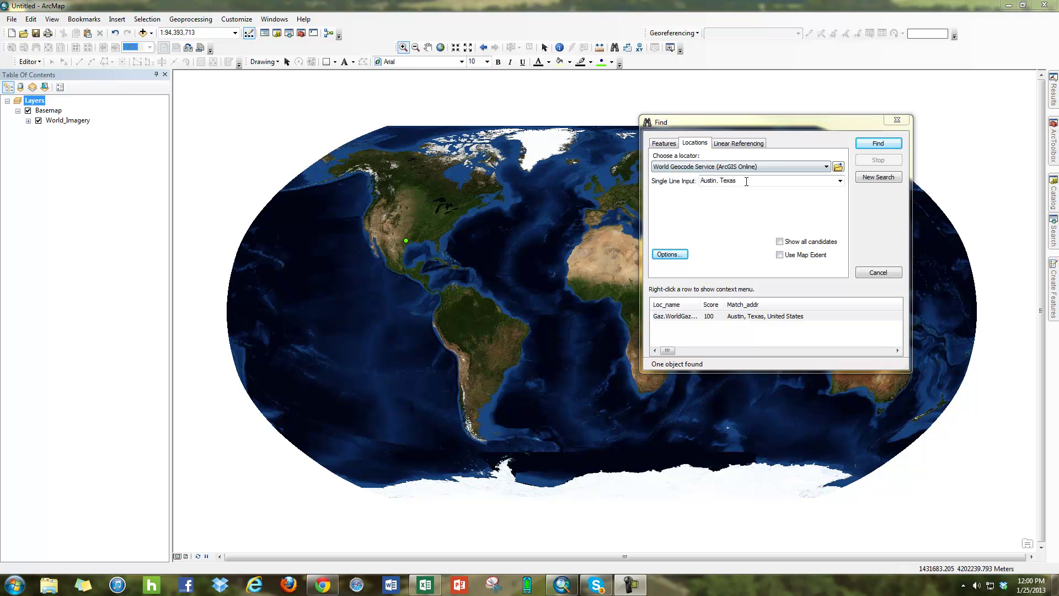
Paste the Georgetown, TX street address over Austin, Texas, run Find, and widen results to show six candidates.
left_click(647, 182)
left_click(744, 180)
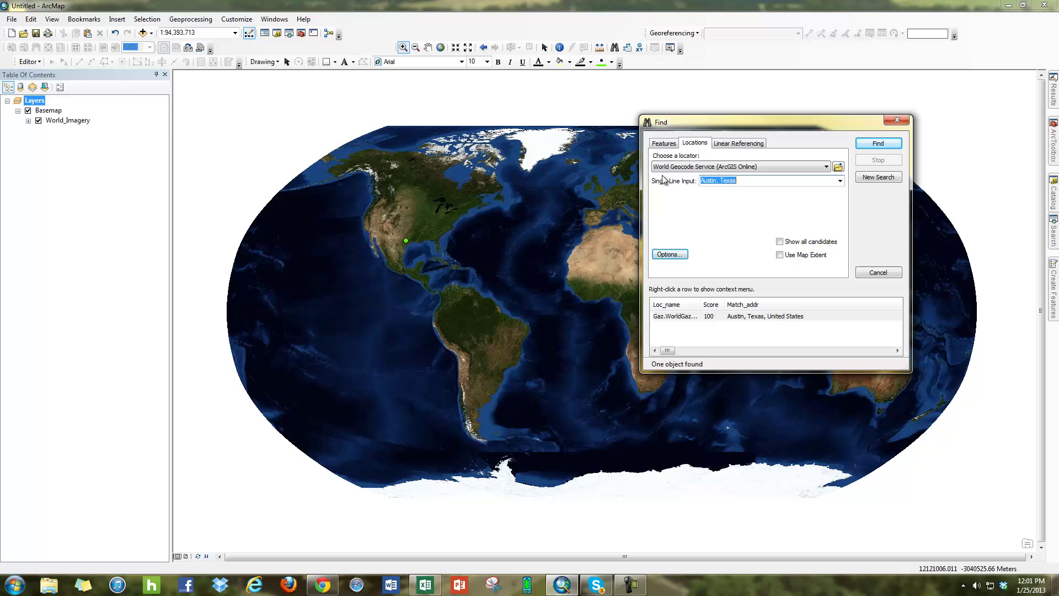
right_click(705, 182)
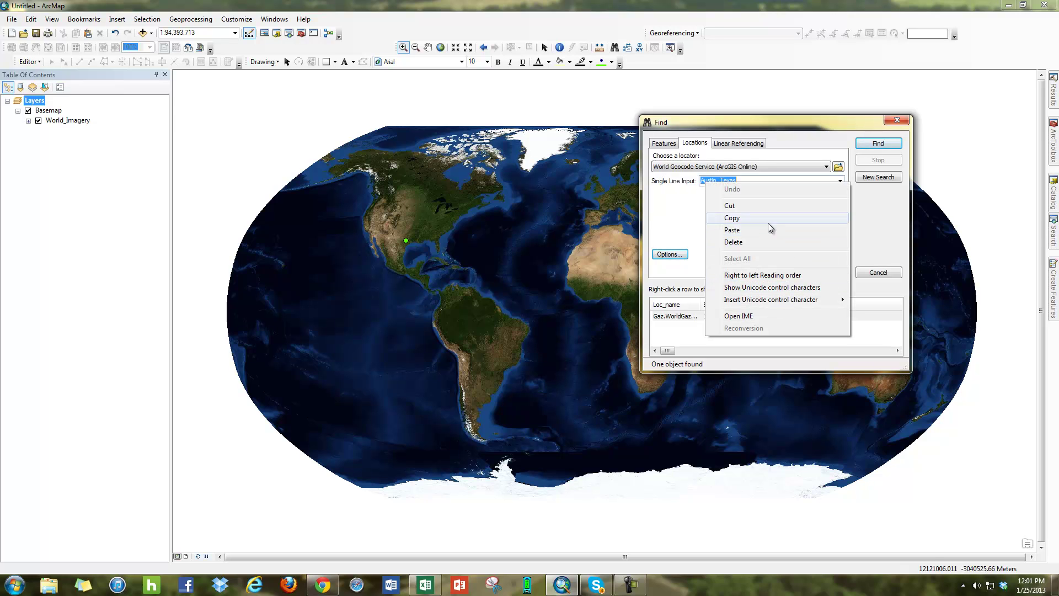
left_click(732, 230)
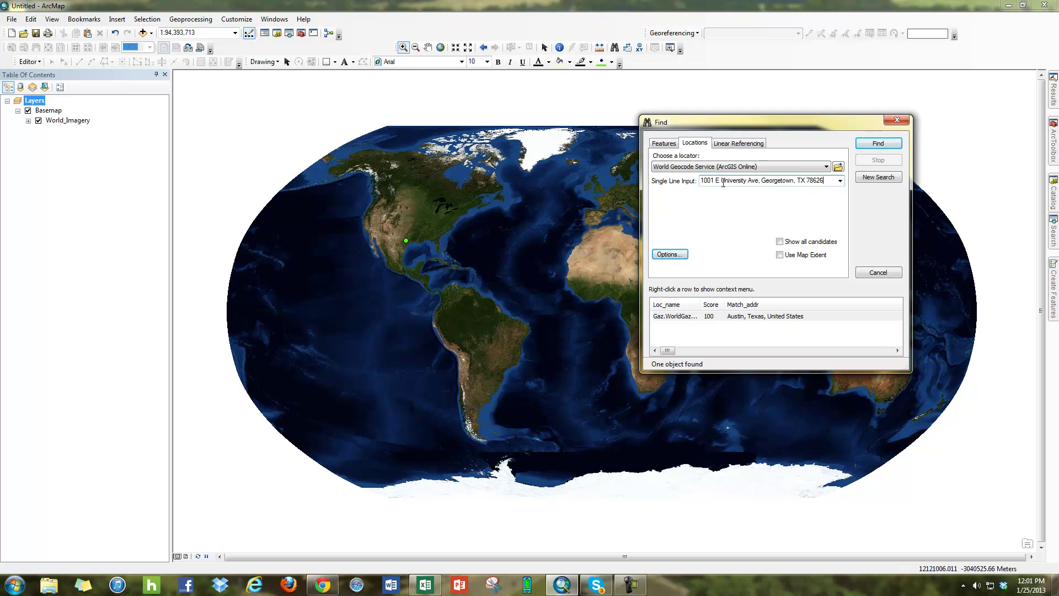
left_click(874, 145)
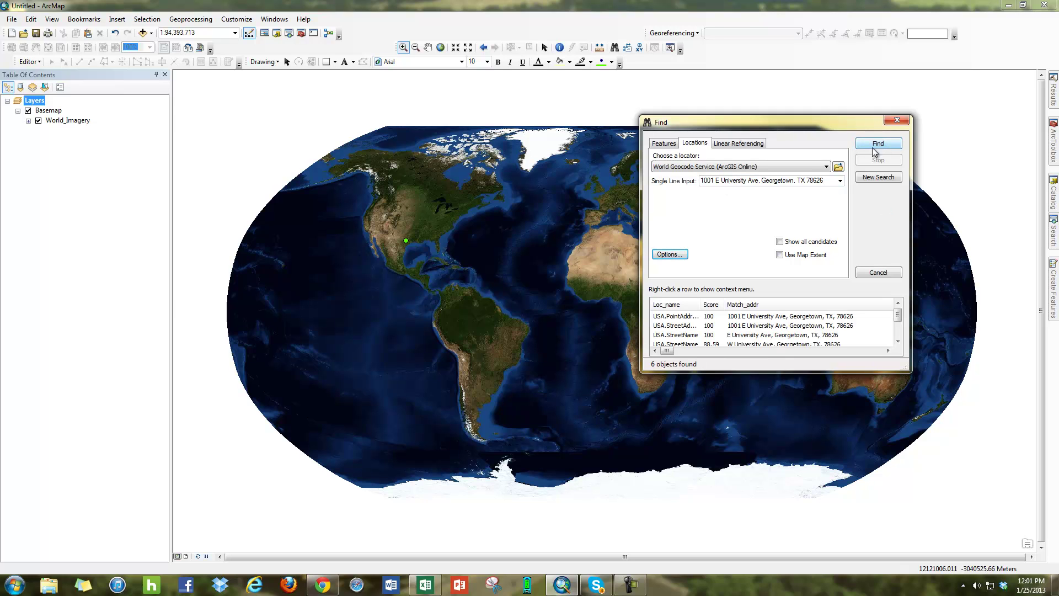
left_click(791, 317)
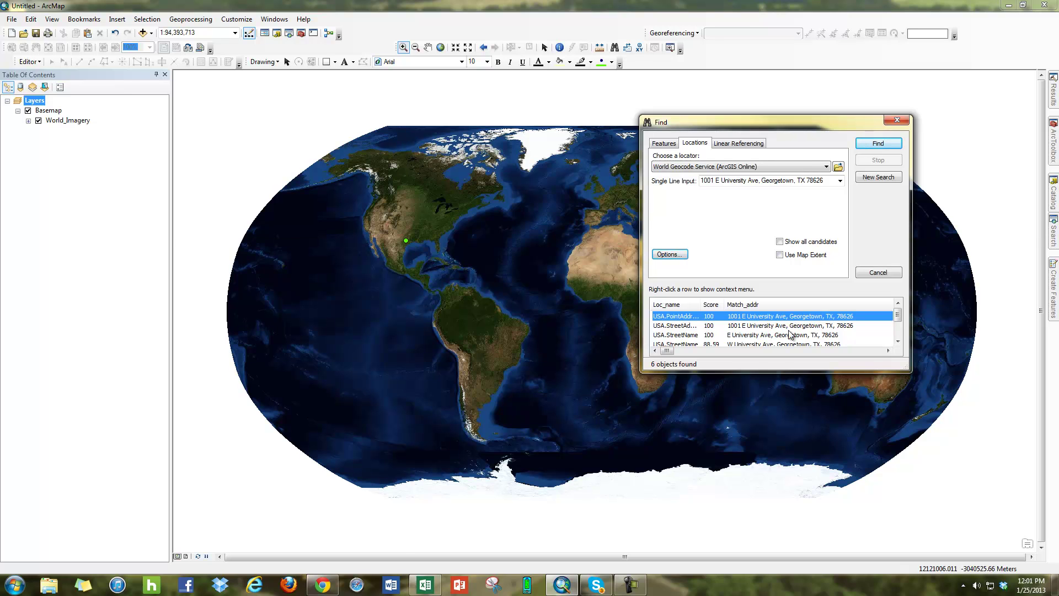
left_click_drag(911, 372, 989, 420)
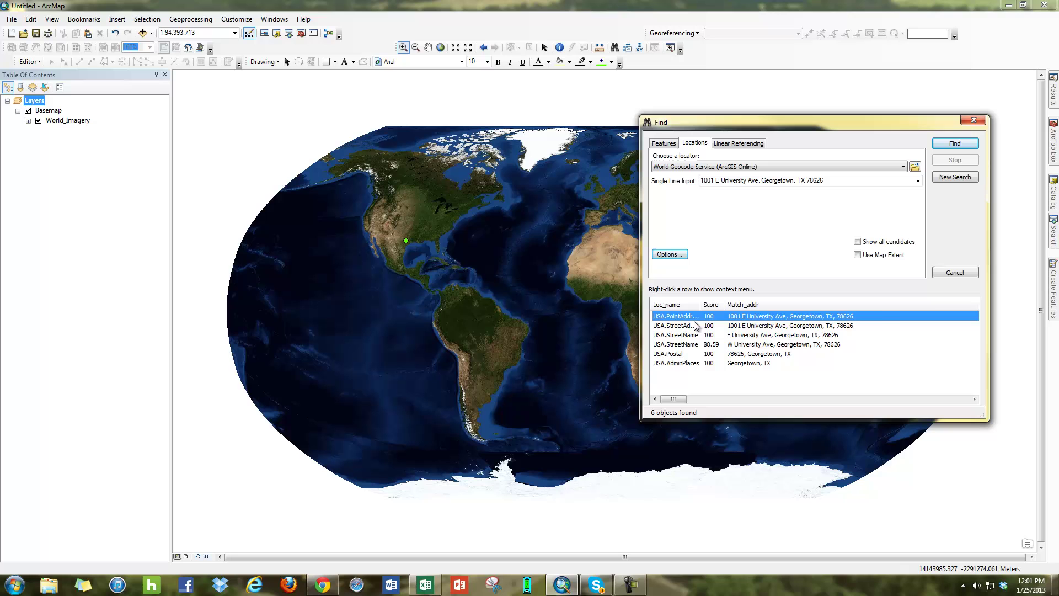
left_click_drag(701, 304, 735, 305)
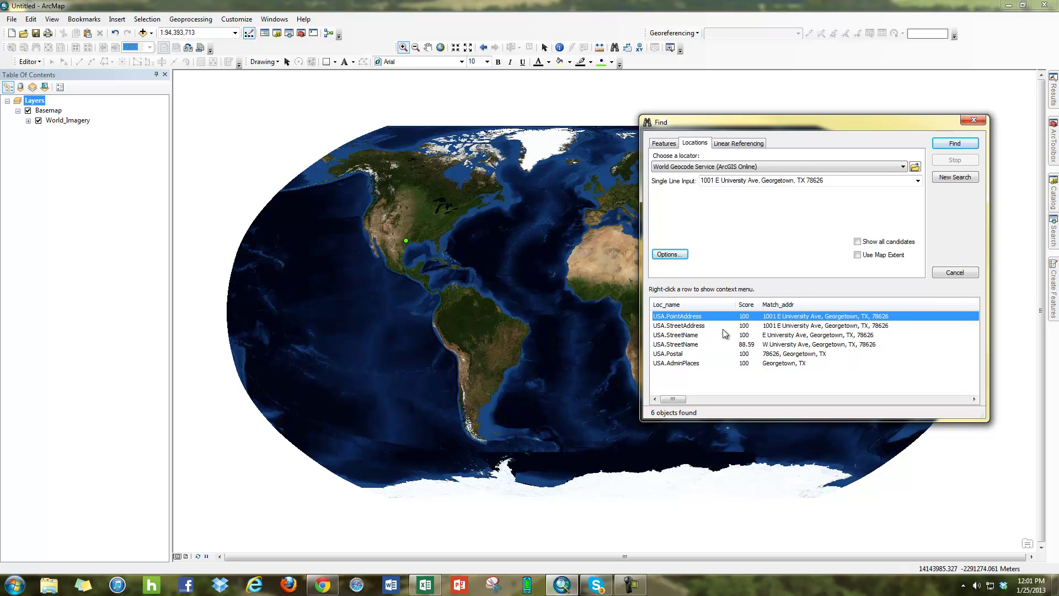
Zoom the map to the top USA.PointAddress match.
right_click(710, 318)
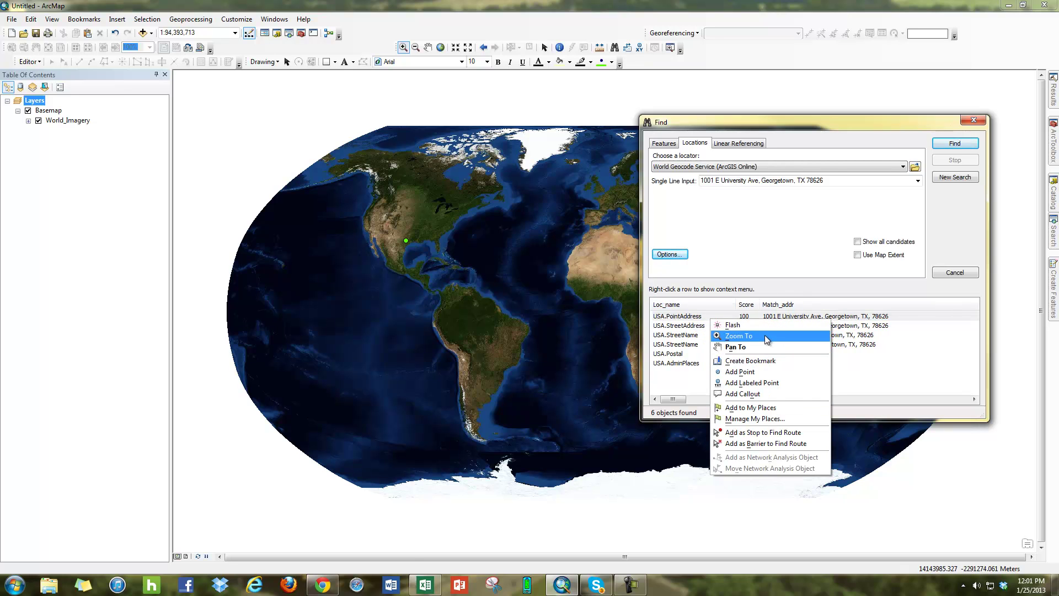
left_click(764, 335)
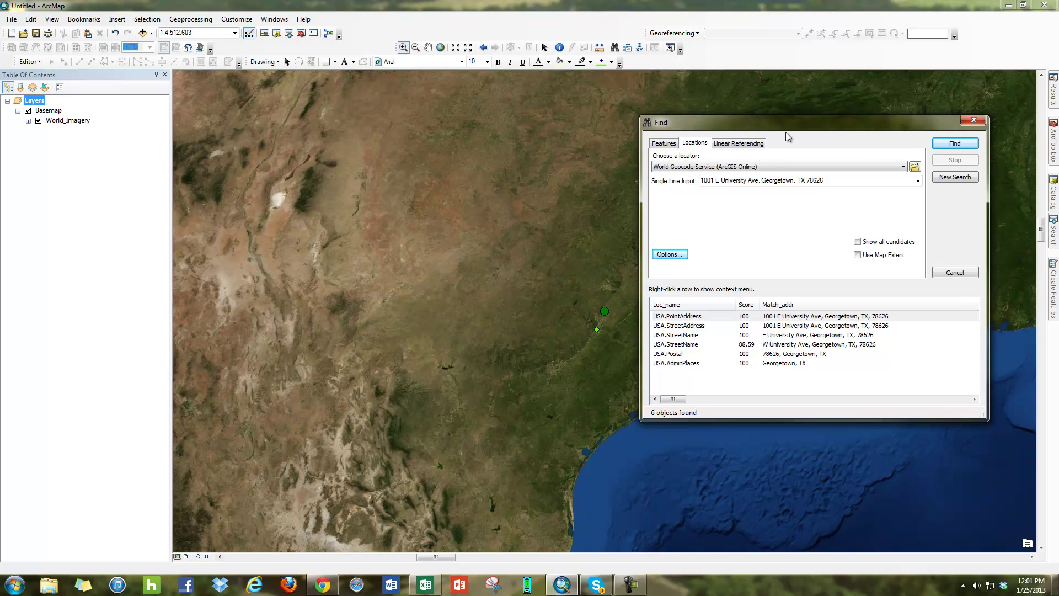
left_click_drag(800, 127, 837, 117)
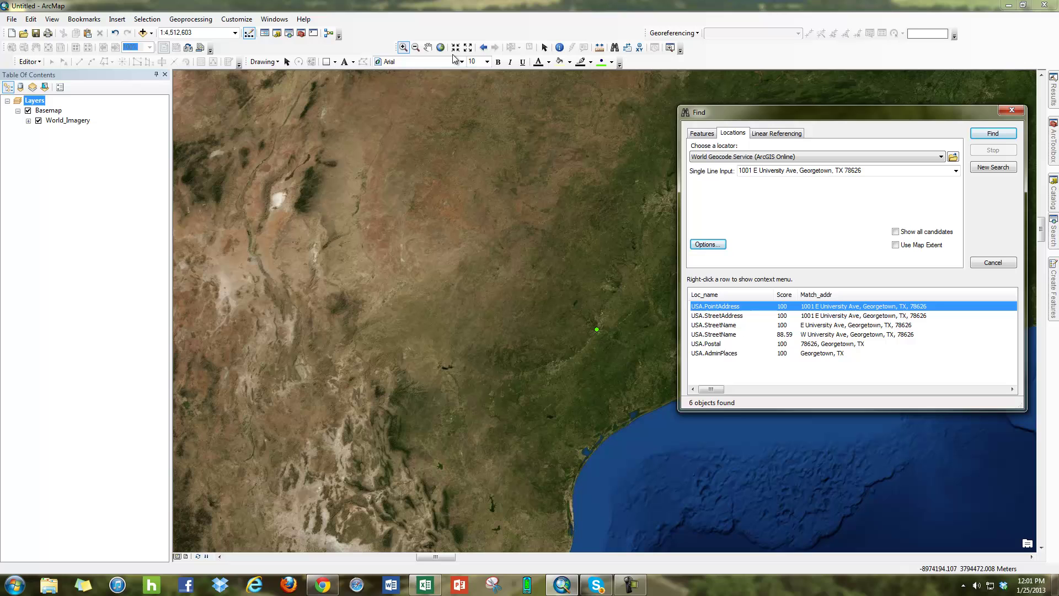
Zoom in around the green address point down to the Georgetown area.
left_click(403, 47)
left_click_drag(569, 264, 632, 357)
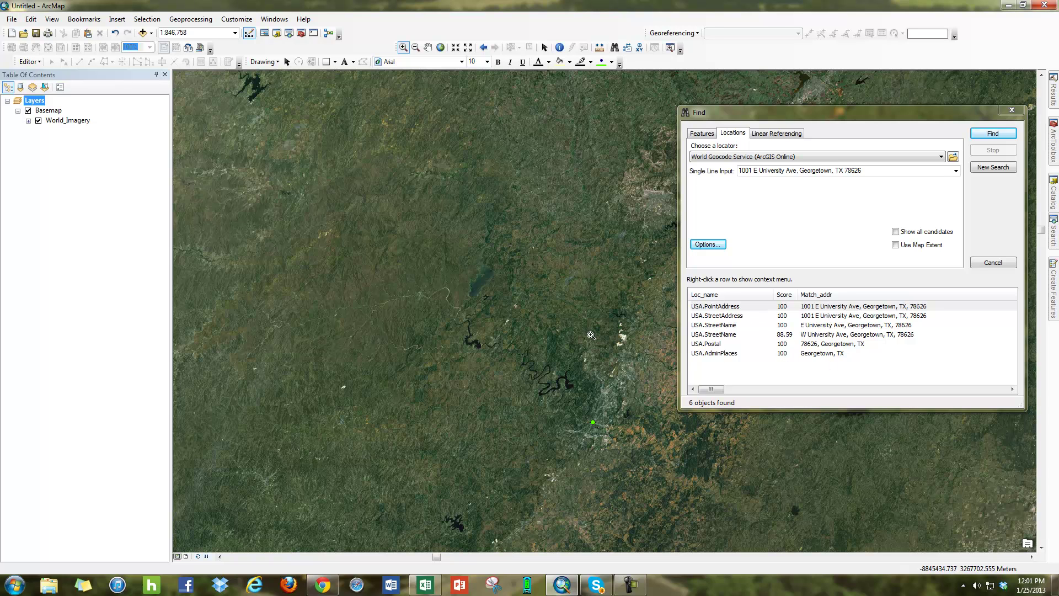
left_click_drag(591, 335, 686, 462)
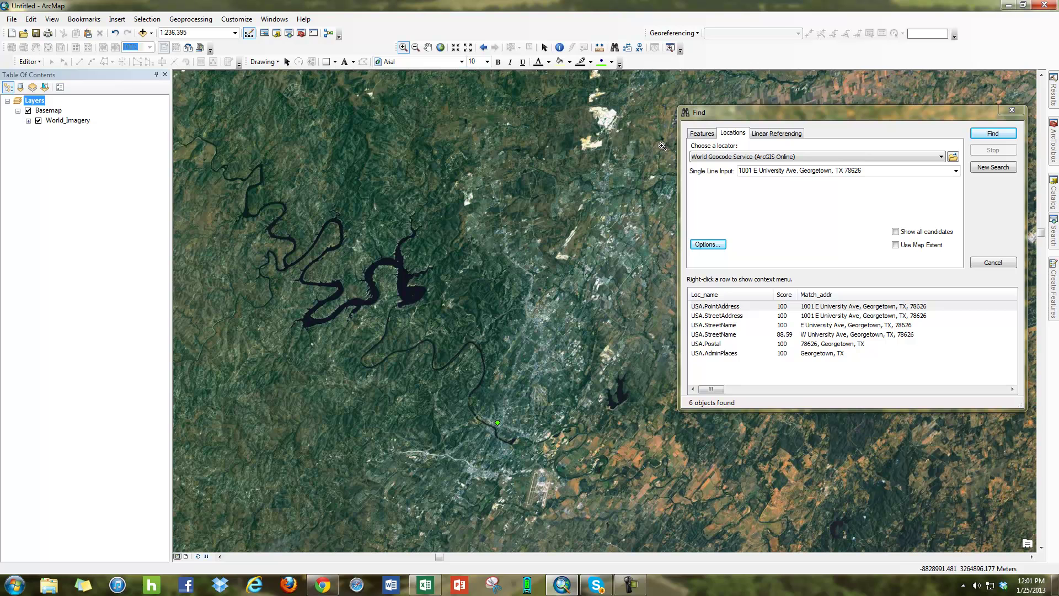
left_click_drag(517, 72, 570, 238)
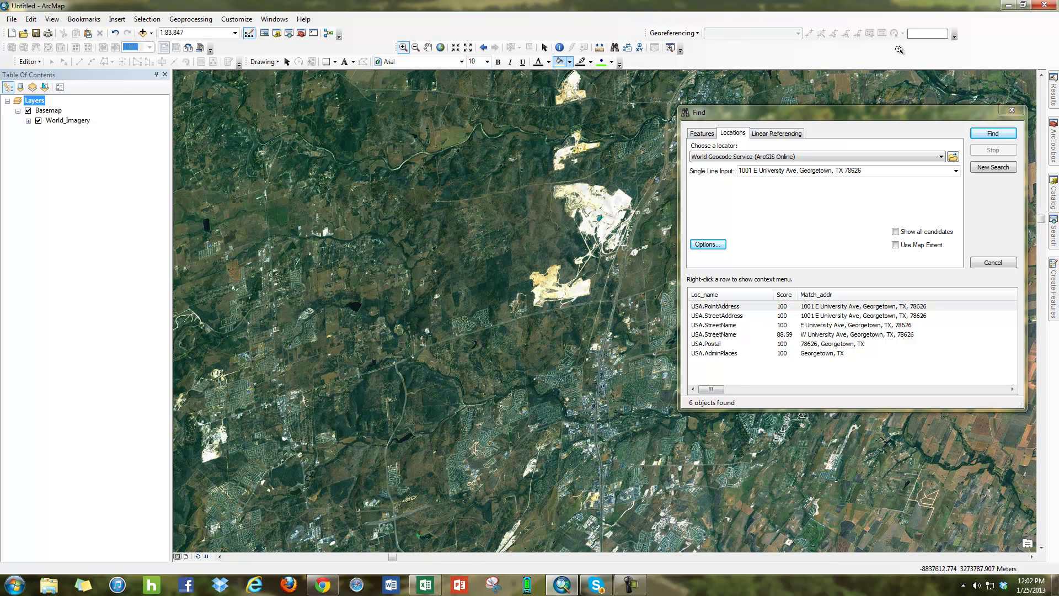
Zoom in to about 1:6,833 with the campus centred and the Find dialog moved off it.
left_click_drag(908, 110, 442, 147)
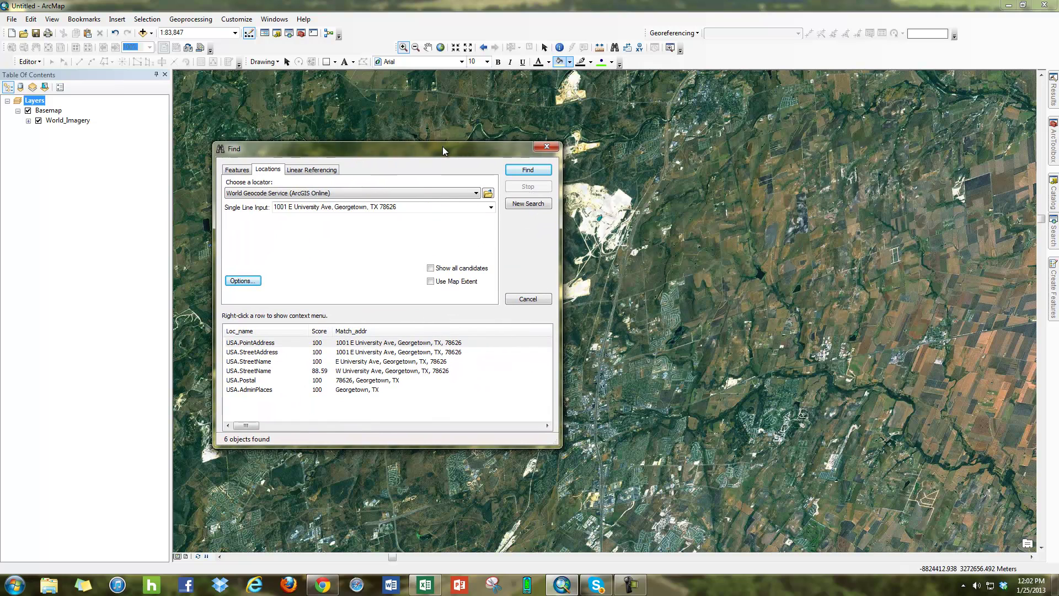
left_click(763, 207)
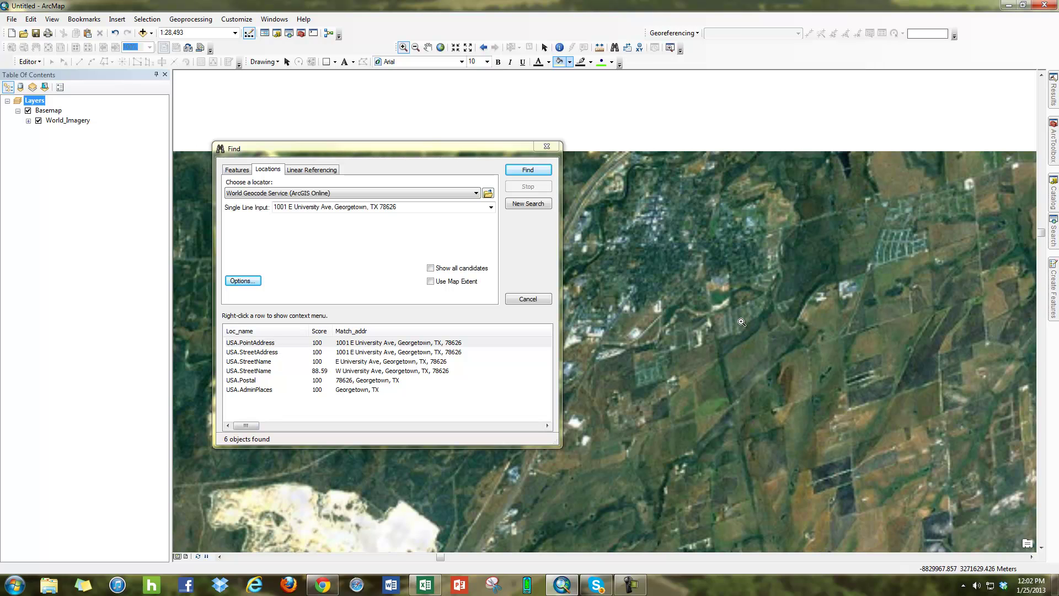
scroll(605, 311, "down", 5)
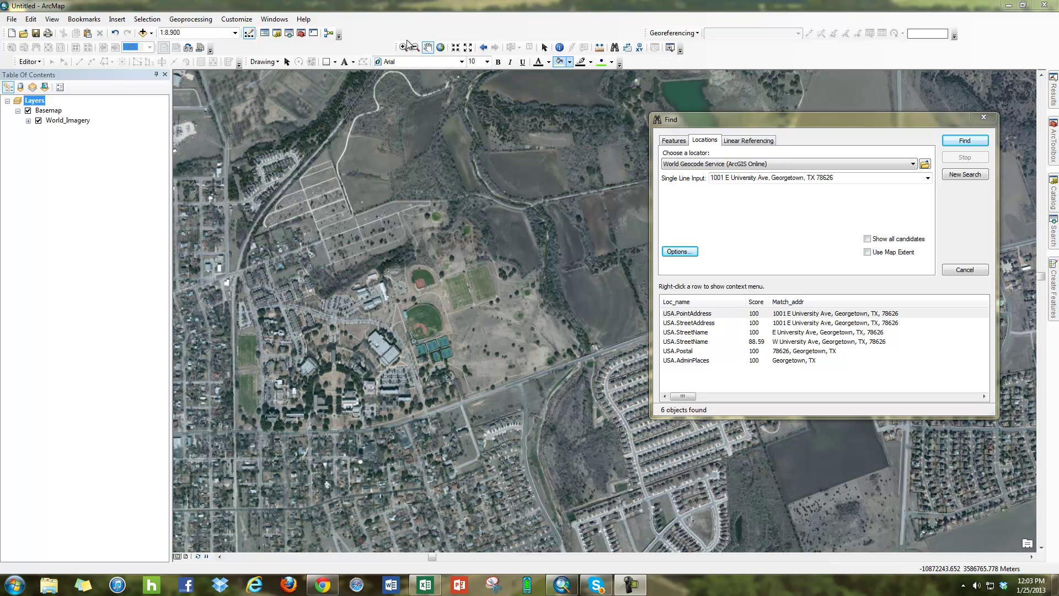
left_click(403, 48)
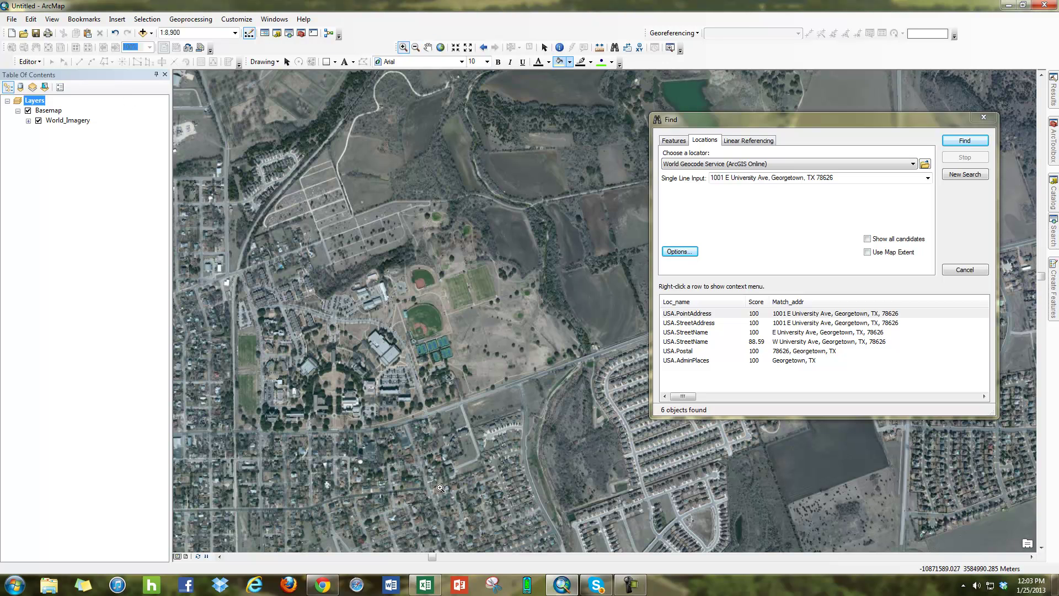
left_click_drag(585, 529, 193, 160)
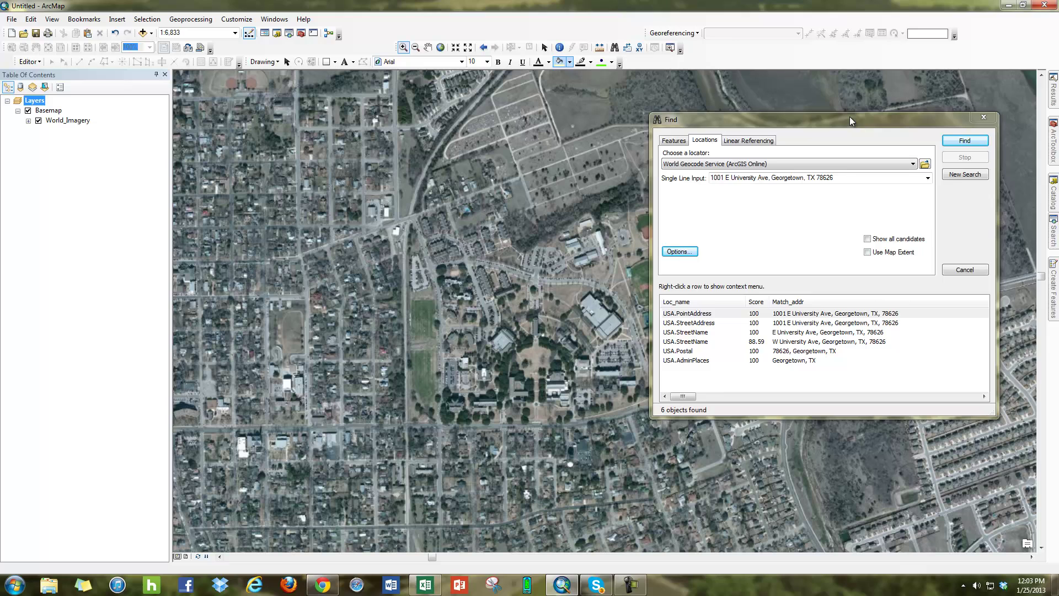
left_click_drag(849, 116, 902, 37)
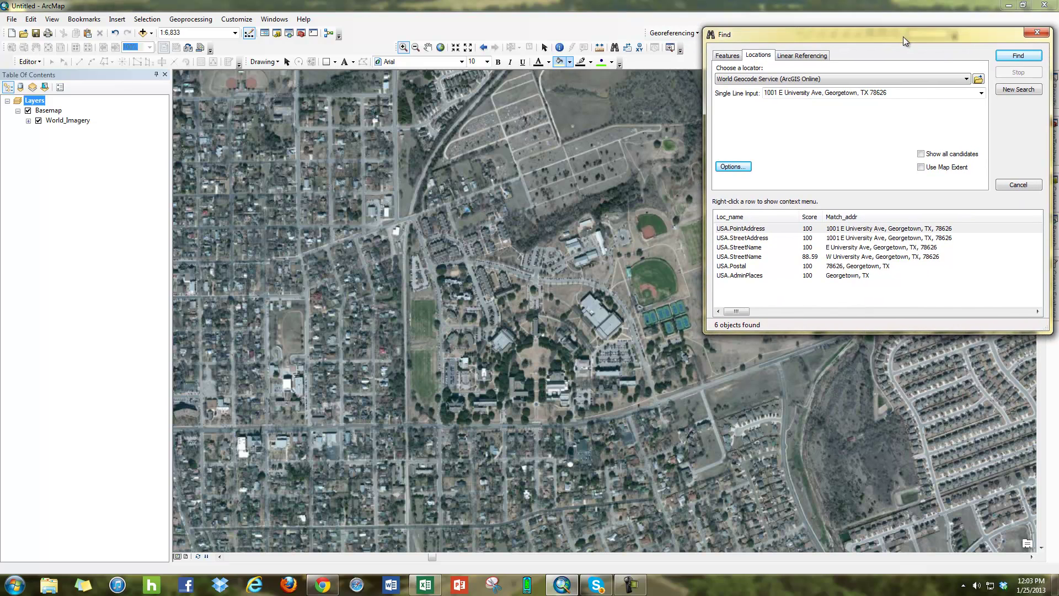
Add map points for the USA.PointAddress and USA.StreetAddress matches, then zoom in to about 1:1,039.
left_click(806, 232)
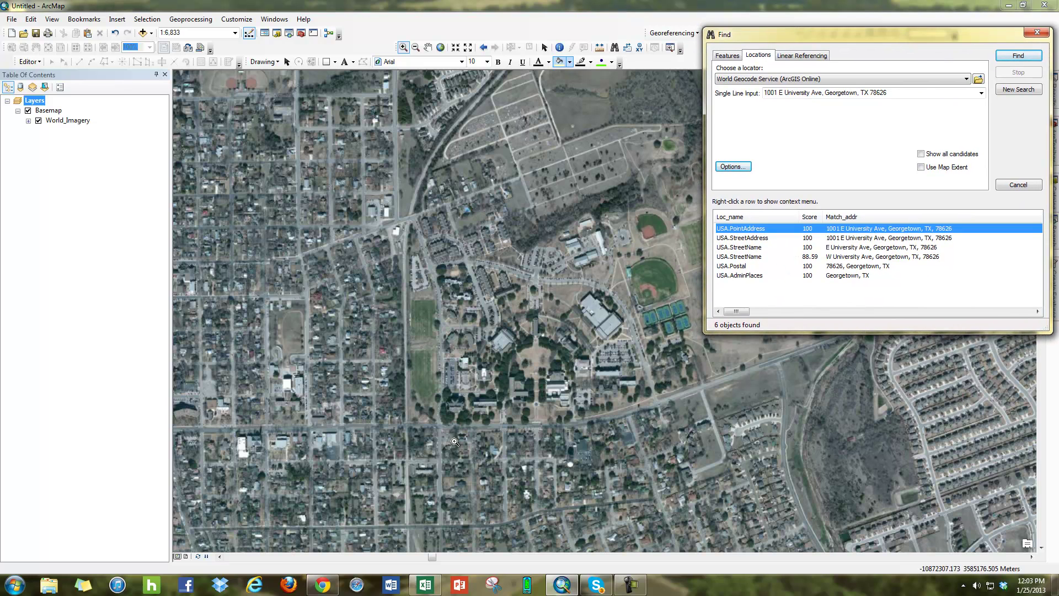
left_click(762, 238)
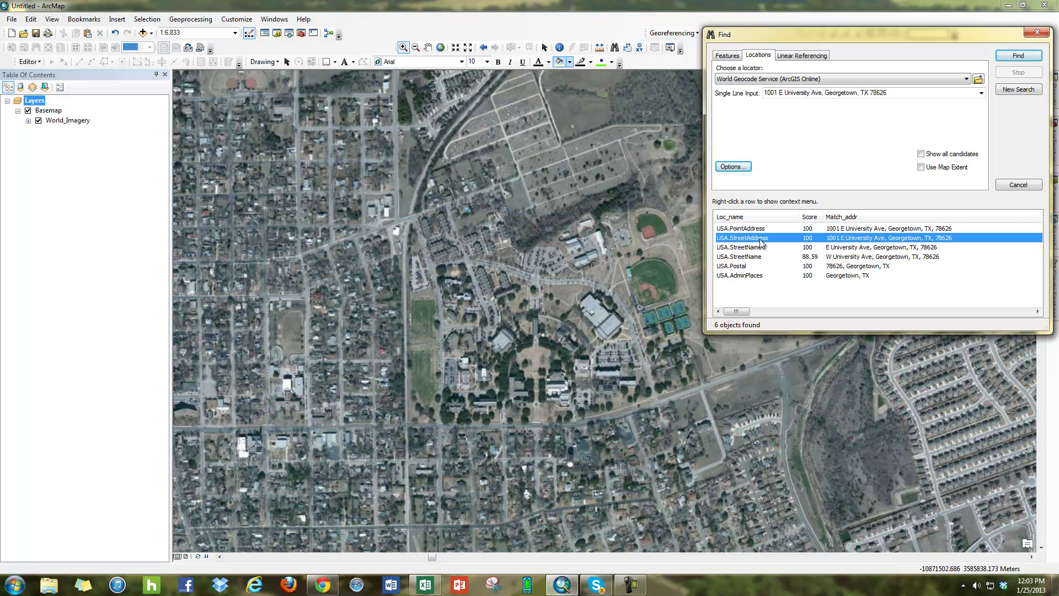
right_click(752, 231)
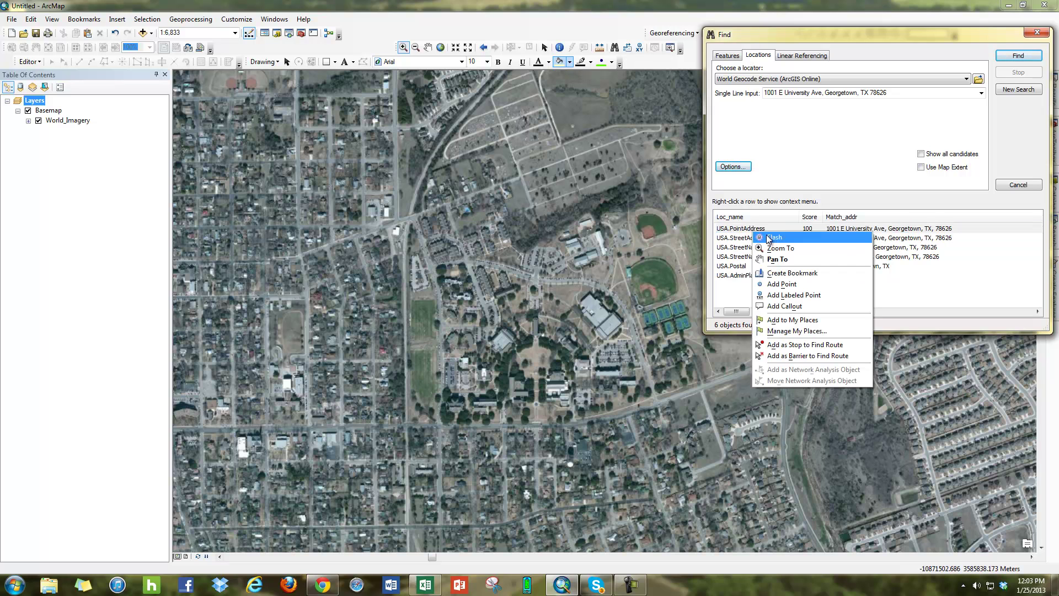
left_click(800, 284)
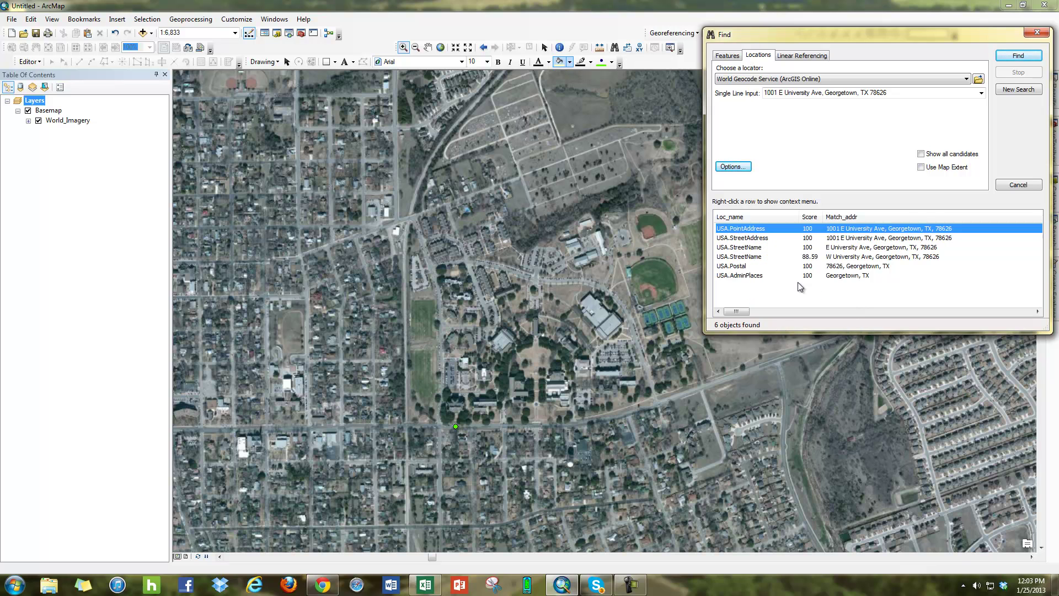
left_click(760, 239)
right_click(759, 240)
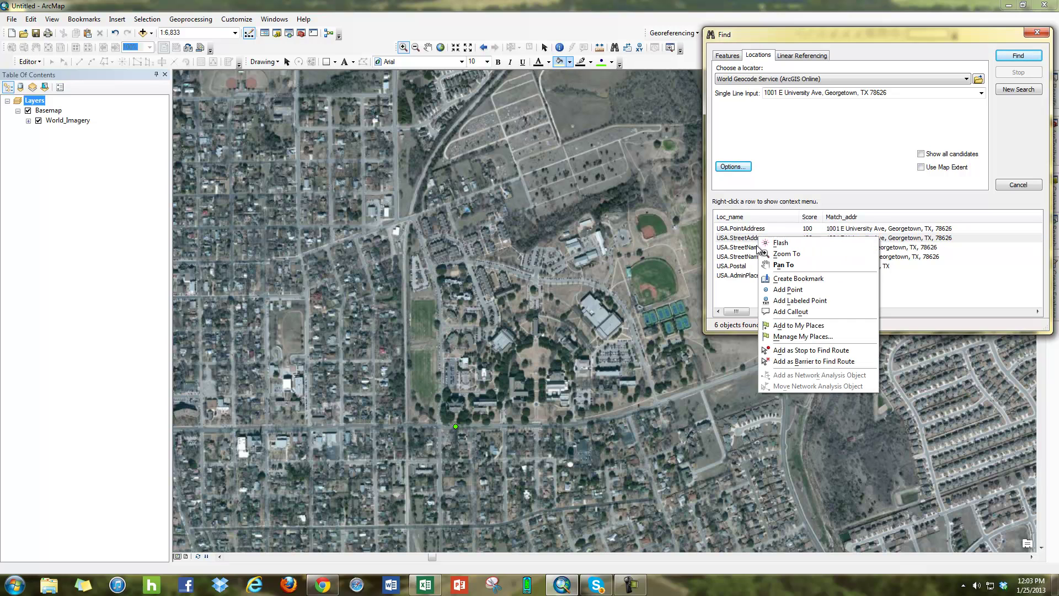
left_click(800, 289)
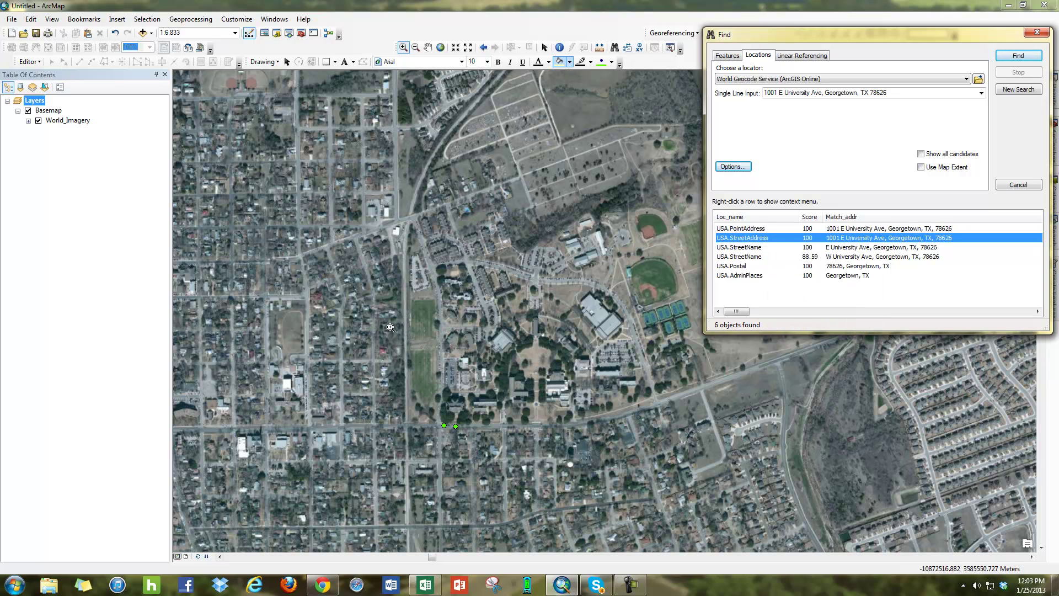
left_click_drag(376, 306, 607, 493)
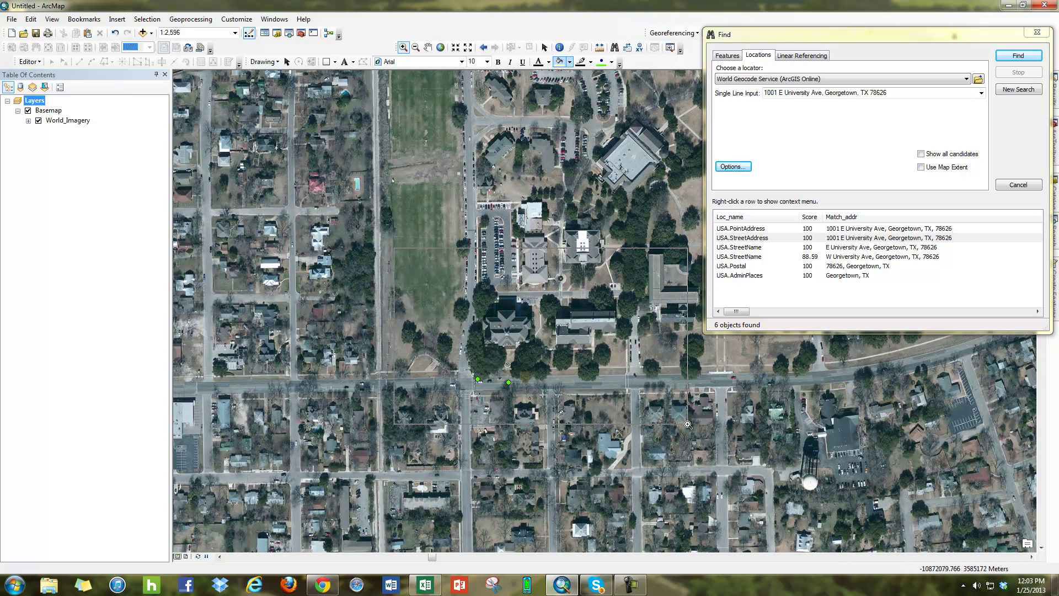
left_click(520, 342)
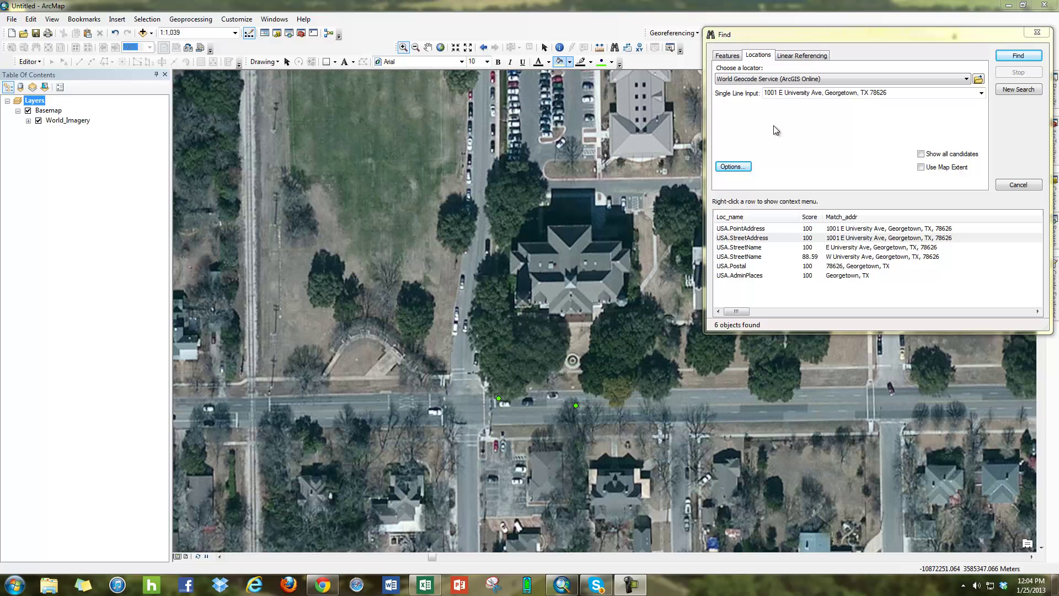
left_click(967, 79)
left_click(968, 79)
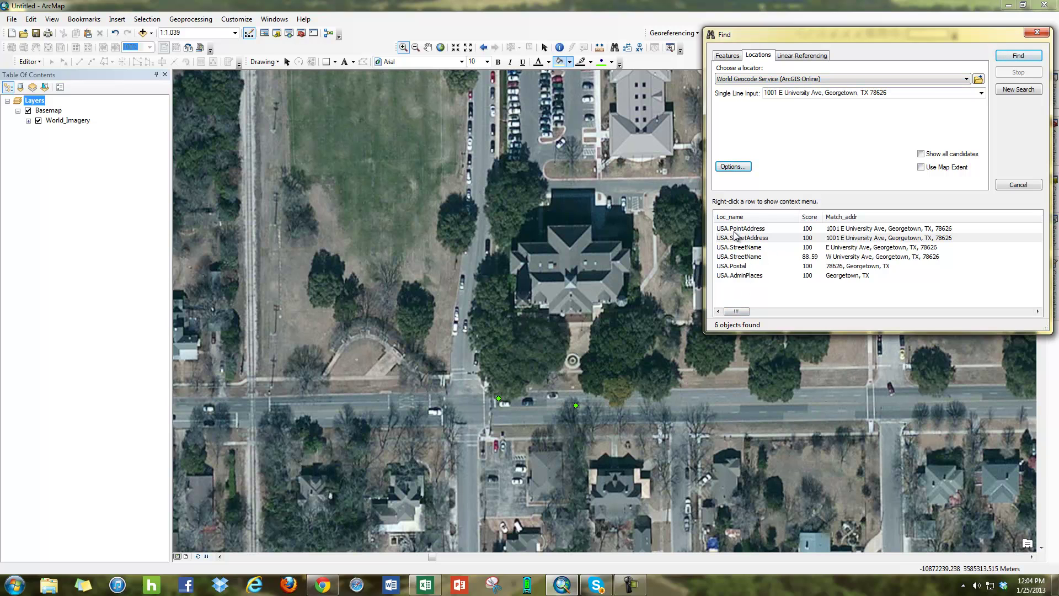
left_click(727, 167)
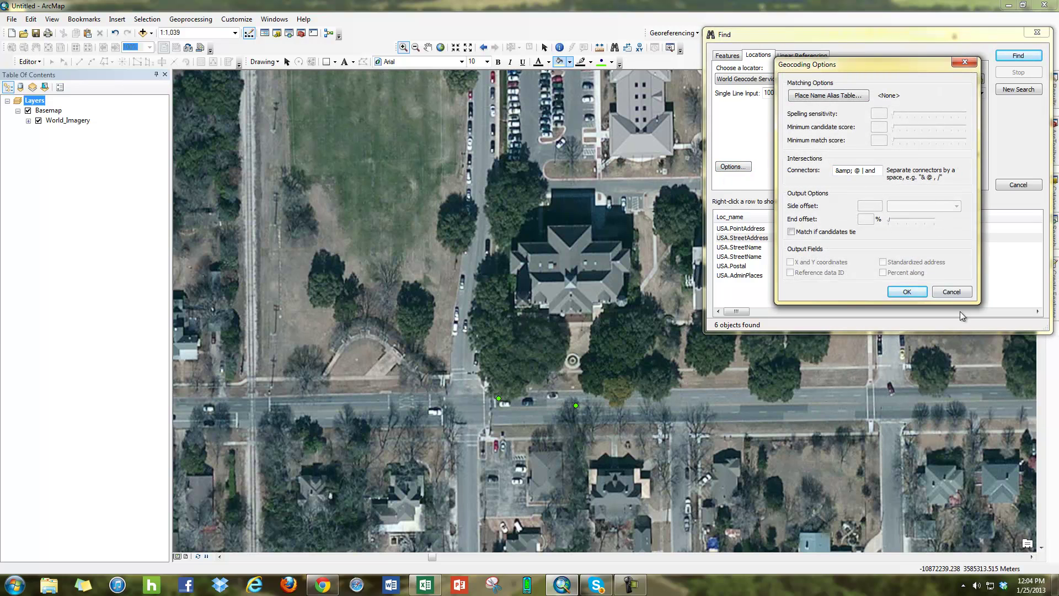
left_click(951, 293)
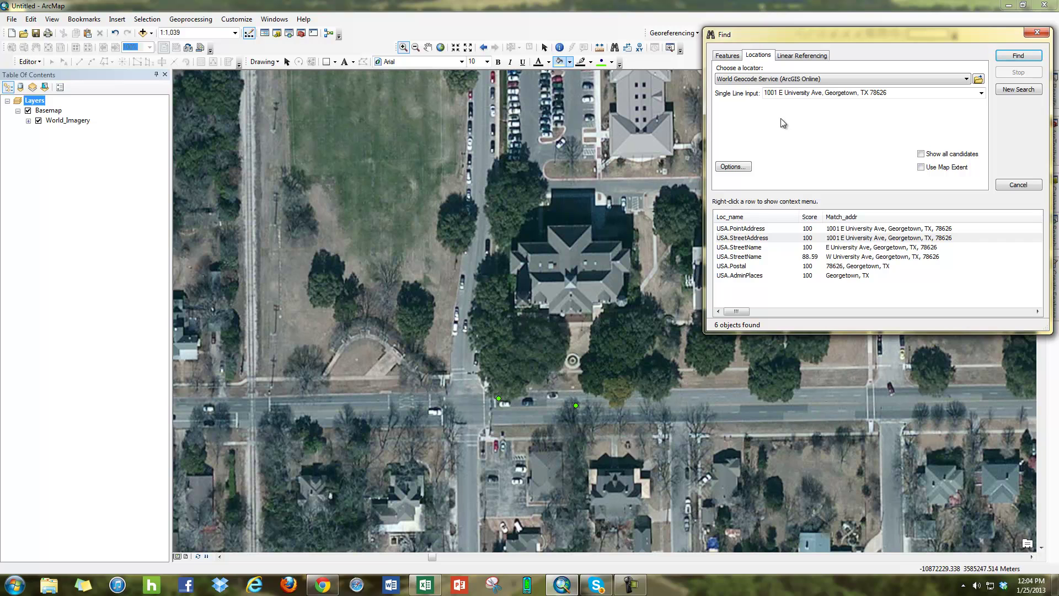
Drag the green point on the road onto the star-shaped building's roof with Select Elements.
left_click(544, 47)
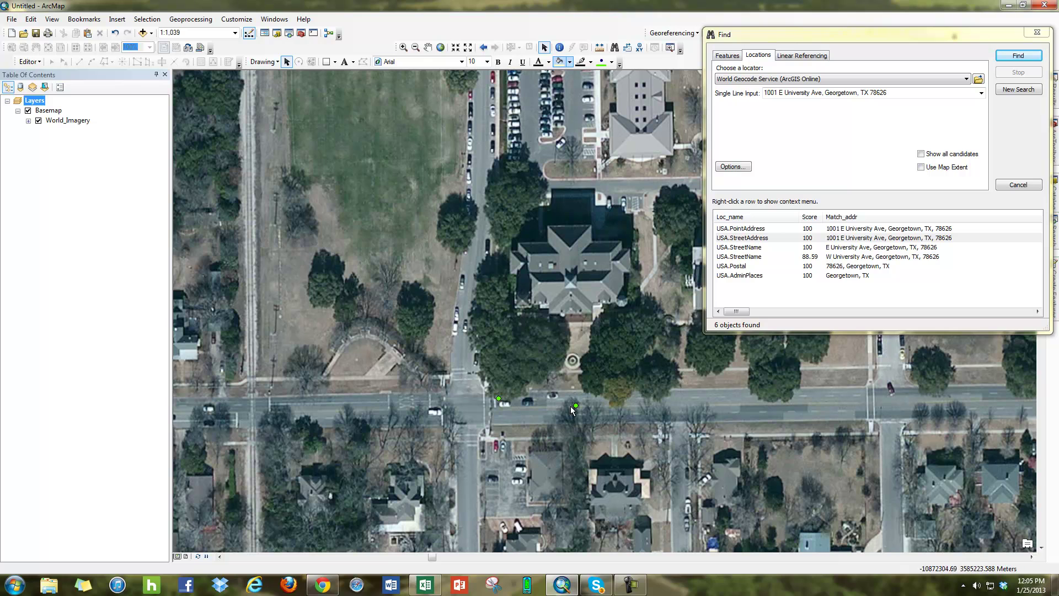
left_click(575, 406)
left_click_drag(585, 282, 572, 273)
left_click(643, 356)
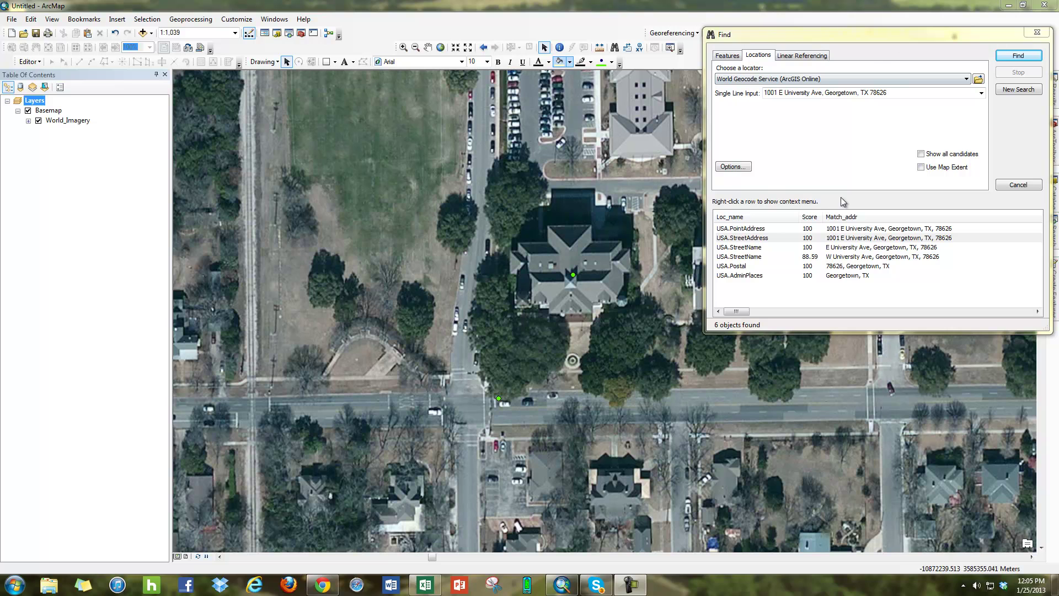
right_click(750, 241)
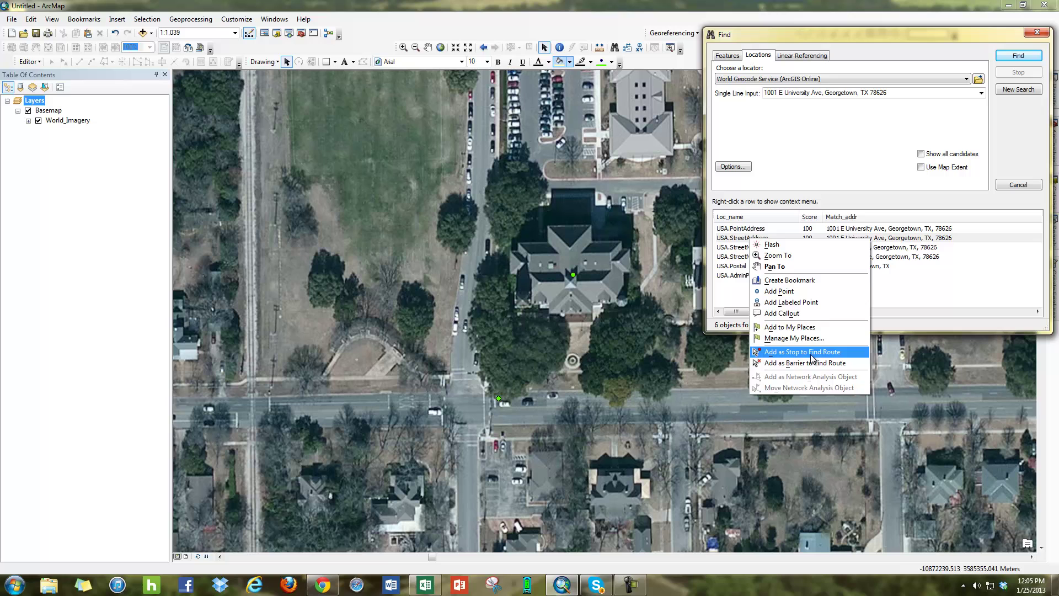
left_click(789, 280)
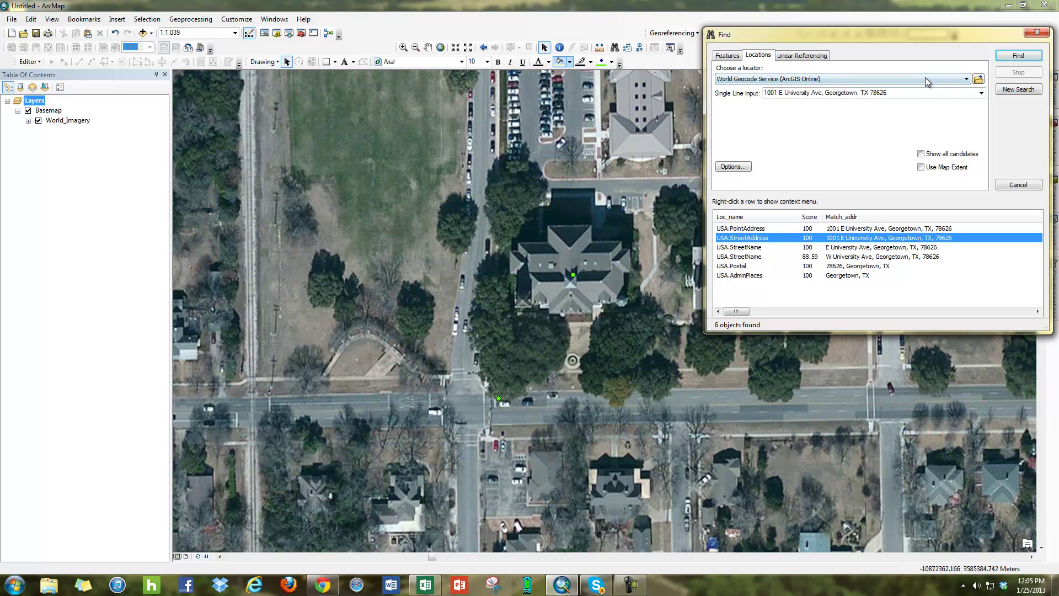
Close and reopen the Find dialog, placing it over the centre of the map.
left_click(1036, 33)
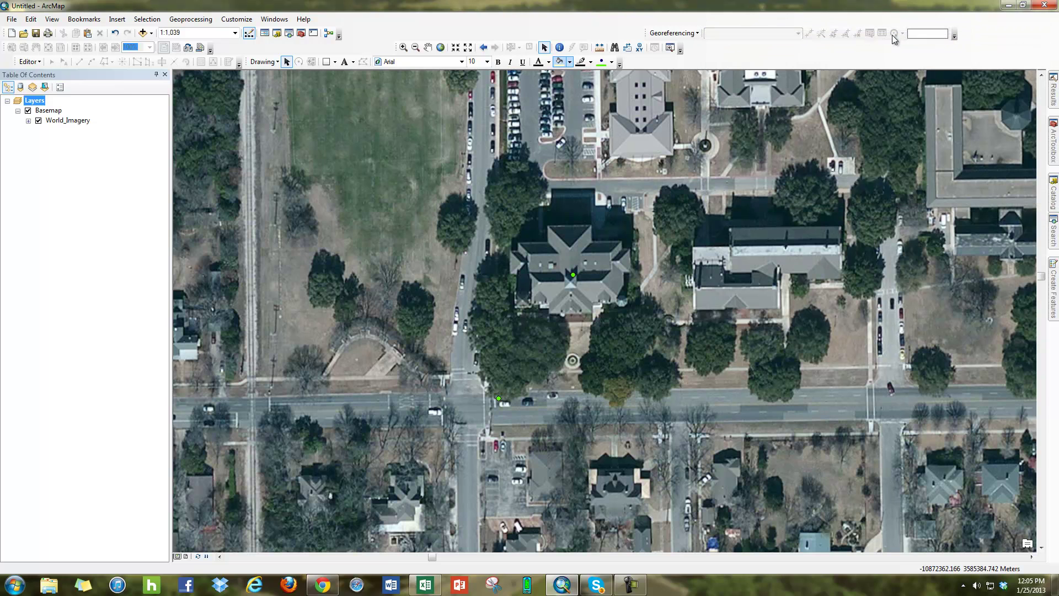
left_click(615, 49)
left_click_drag(818, 33, 558, 247)
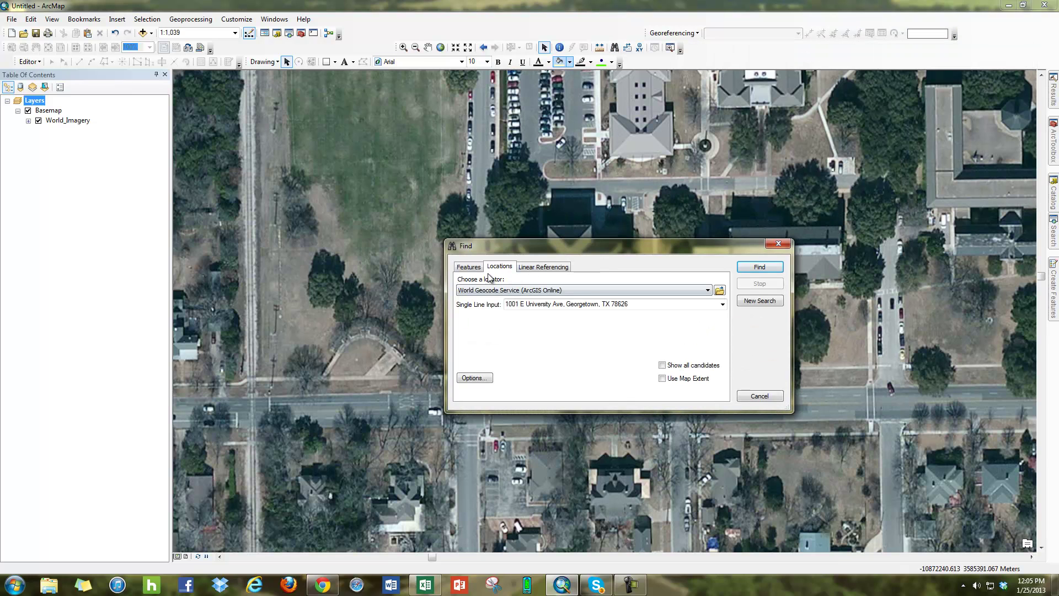